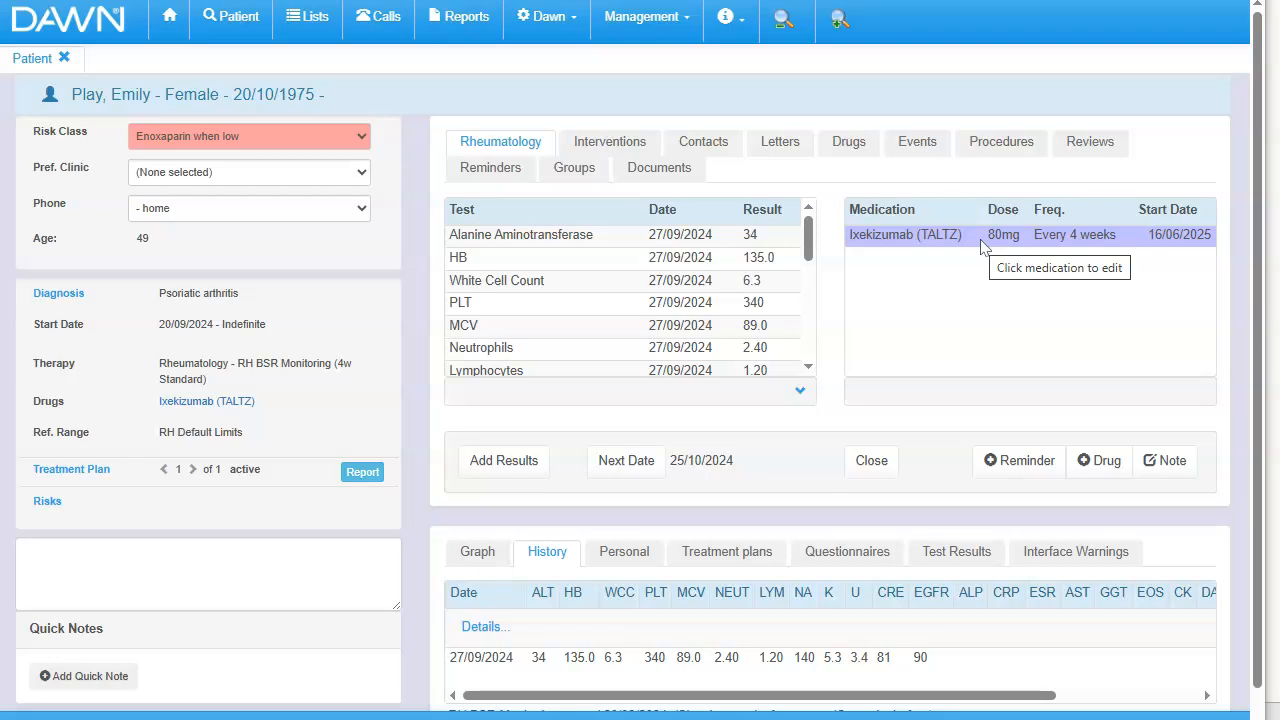
- Open the patient's Ixekizumab (TALTZ) drug record and start a new prescription record for it
click(982, 240)
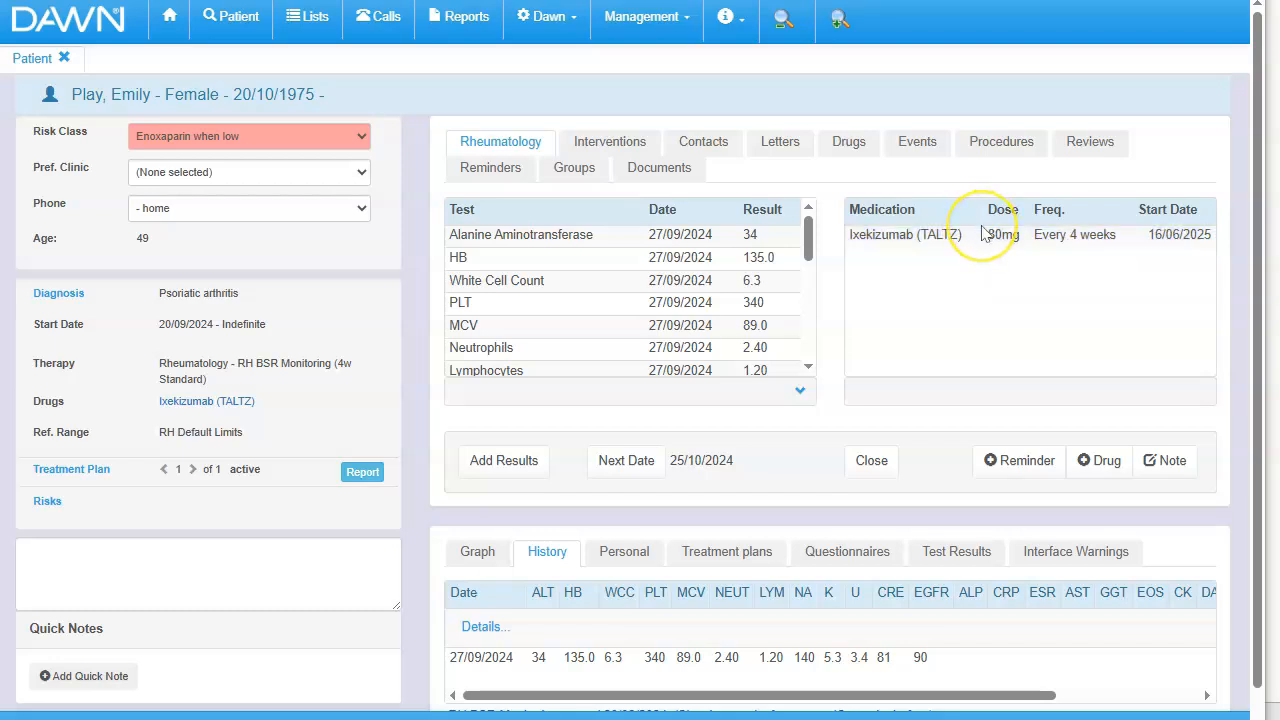
click(977, 233)
click(928, 232)
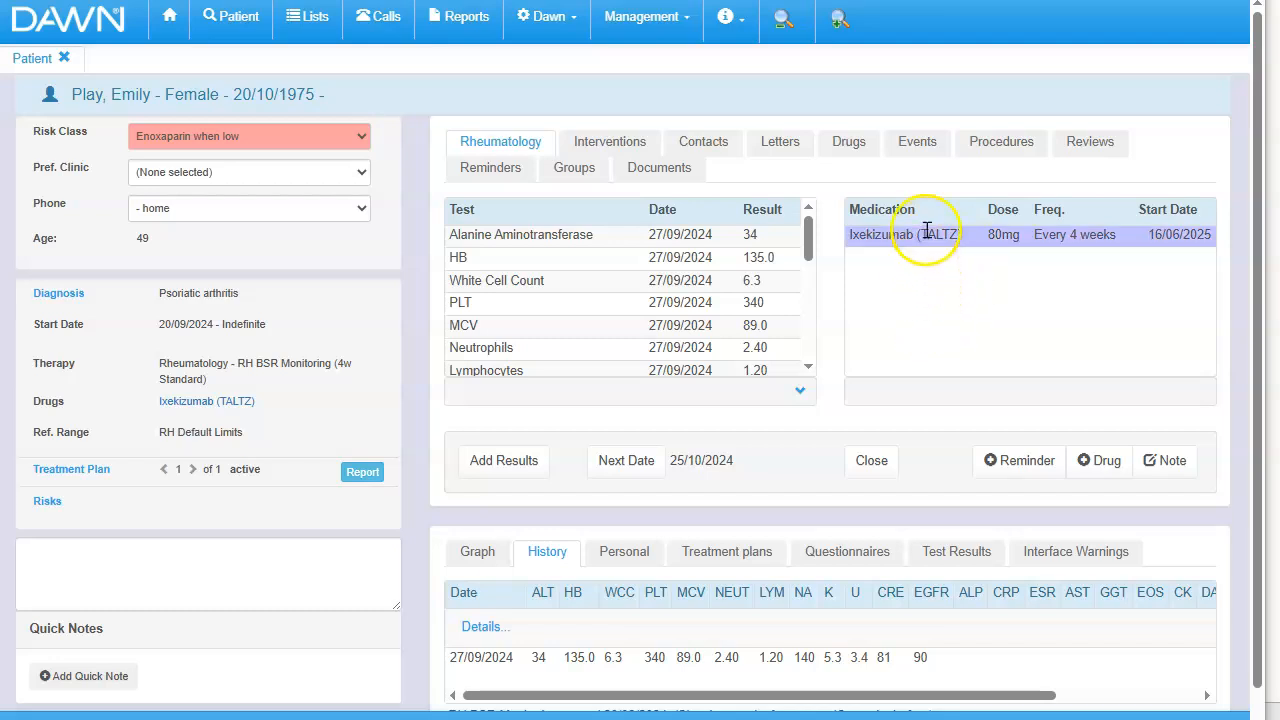
click(926, 237)
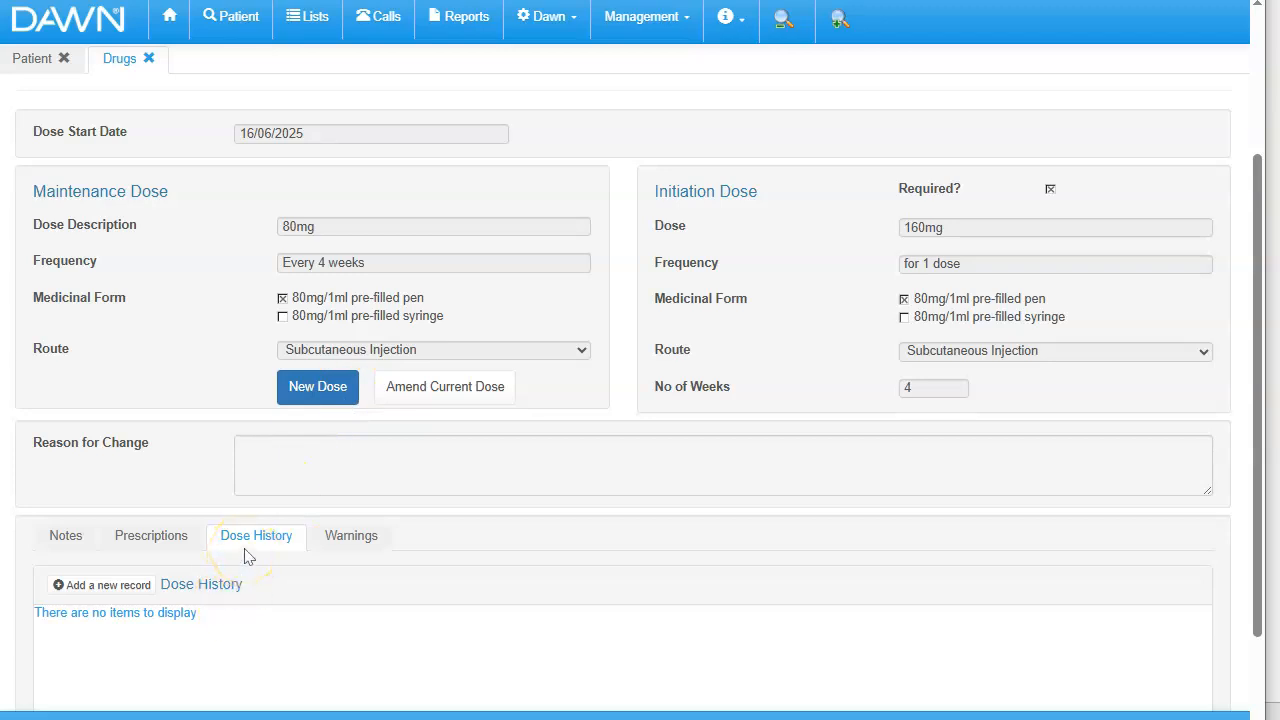
click(148, 537)
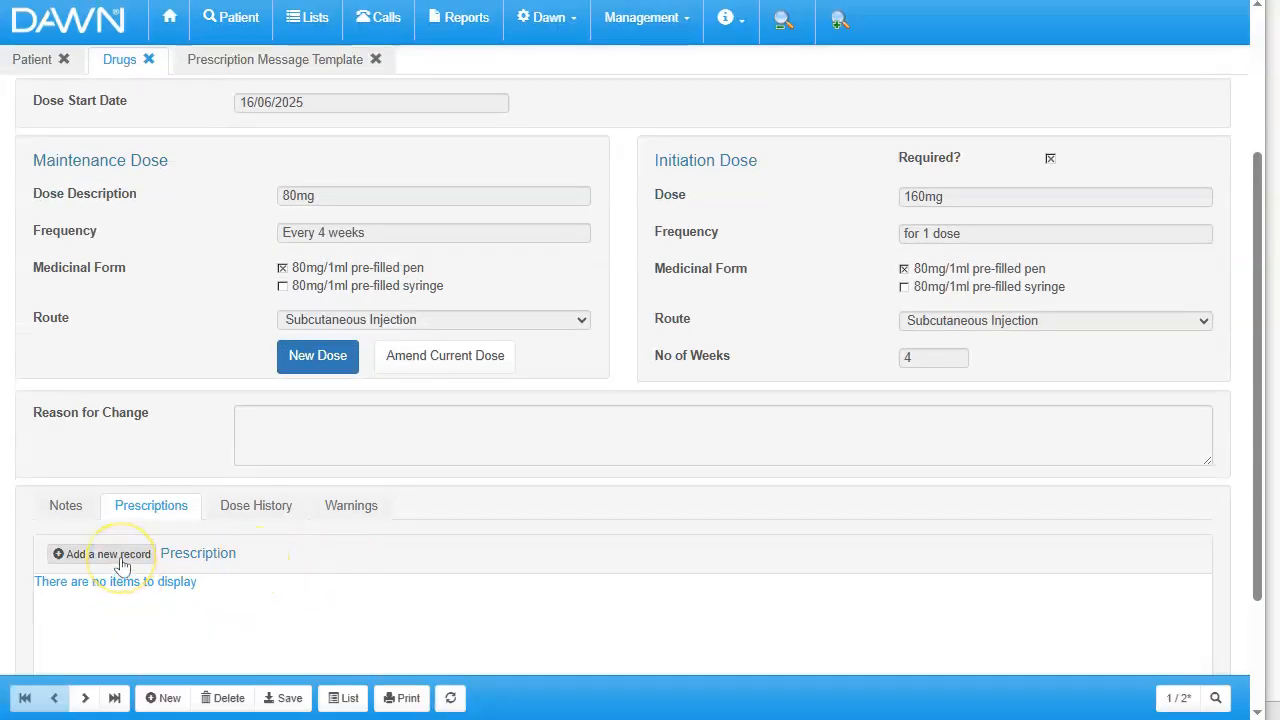
click(120, 558)
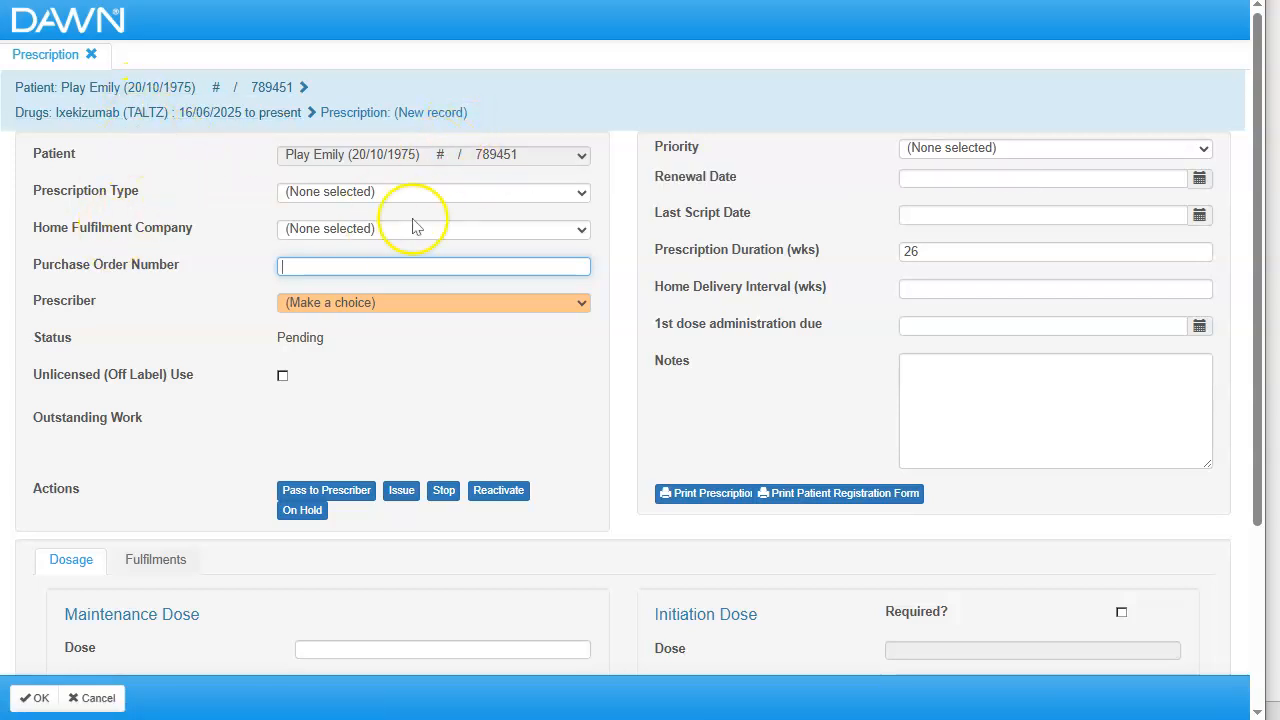
- Set the prescription type to New and the home fulfilment company to Healthcare at Home
click(446, 195)
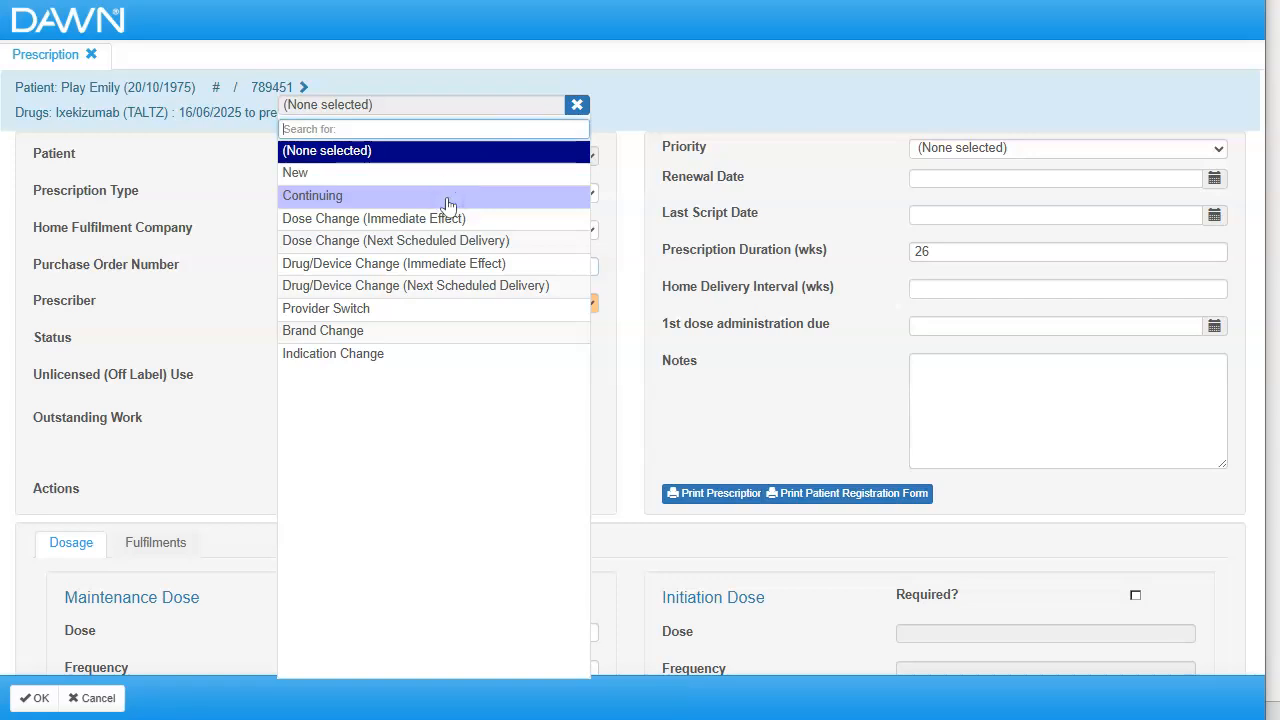
click(450, 179)
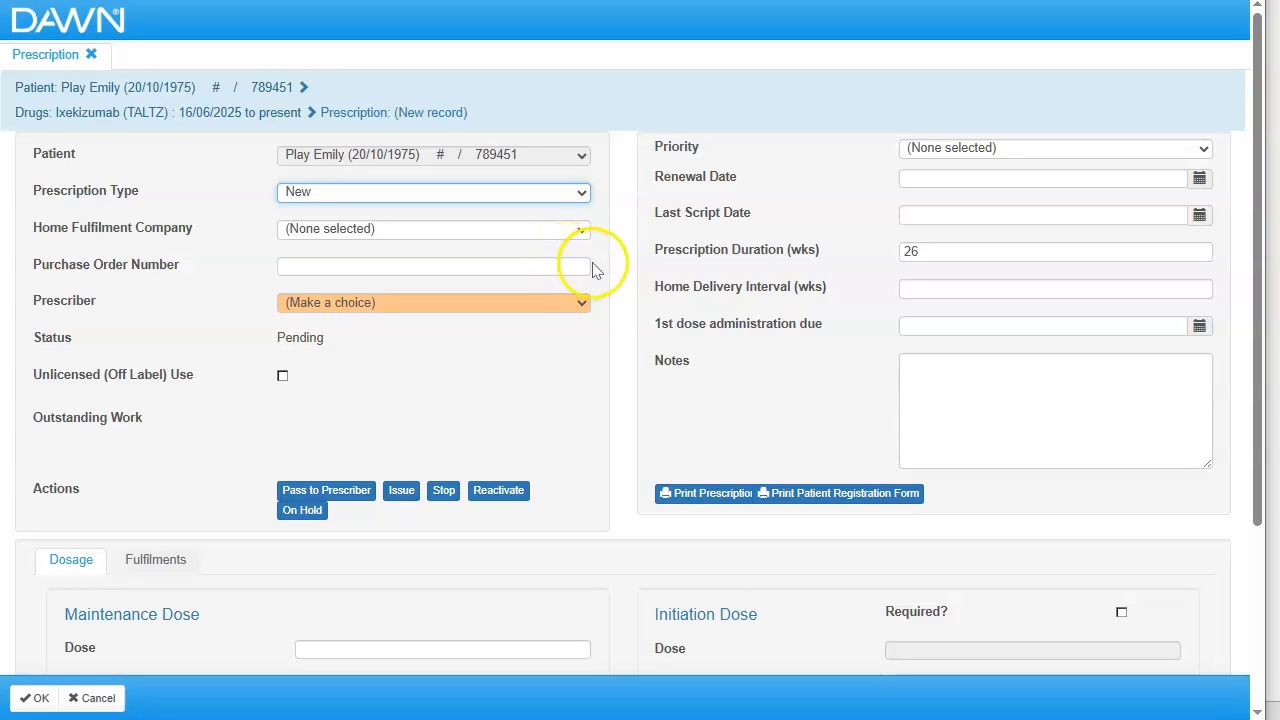
click(545, 235)
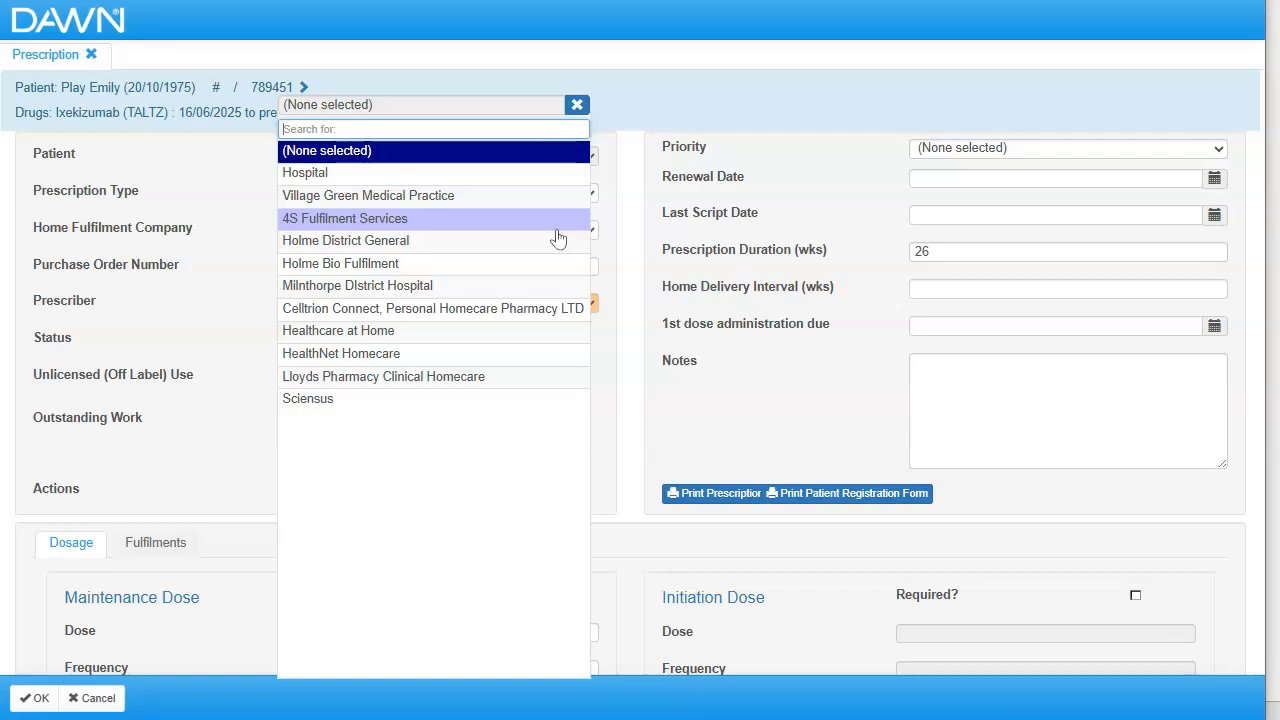
click(508, 330)
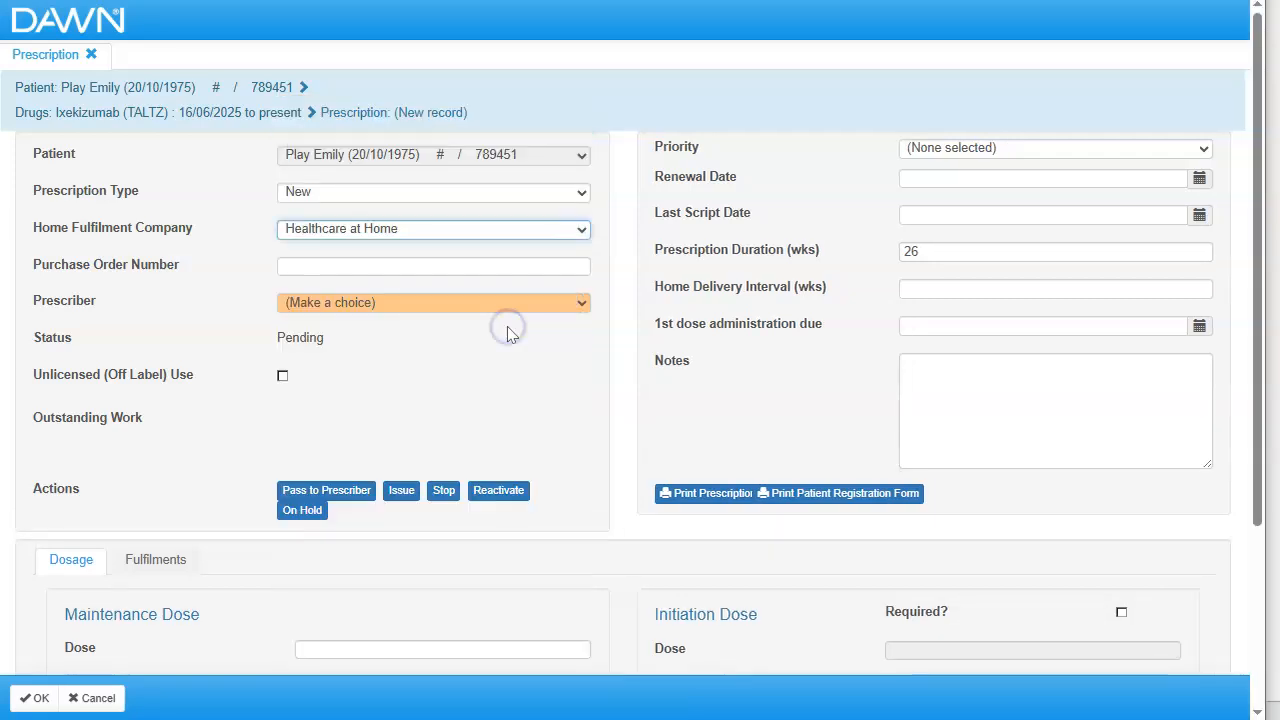
- Choose the Milnthorpe District Hospital prescriber for the prescription and set its priority to Normal
click(485, 263)
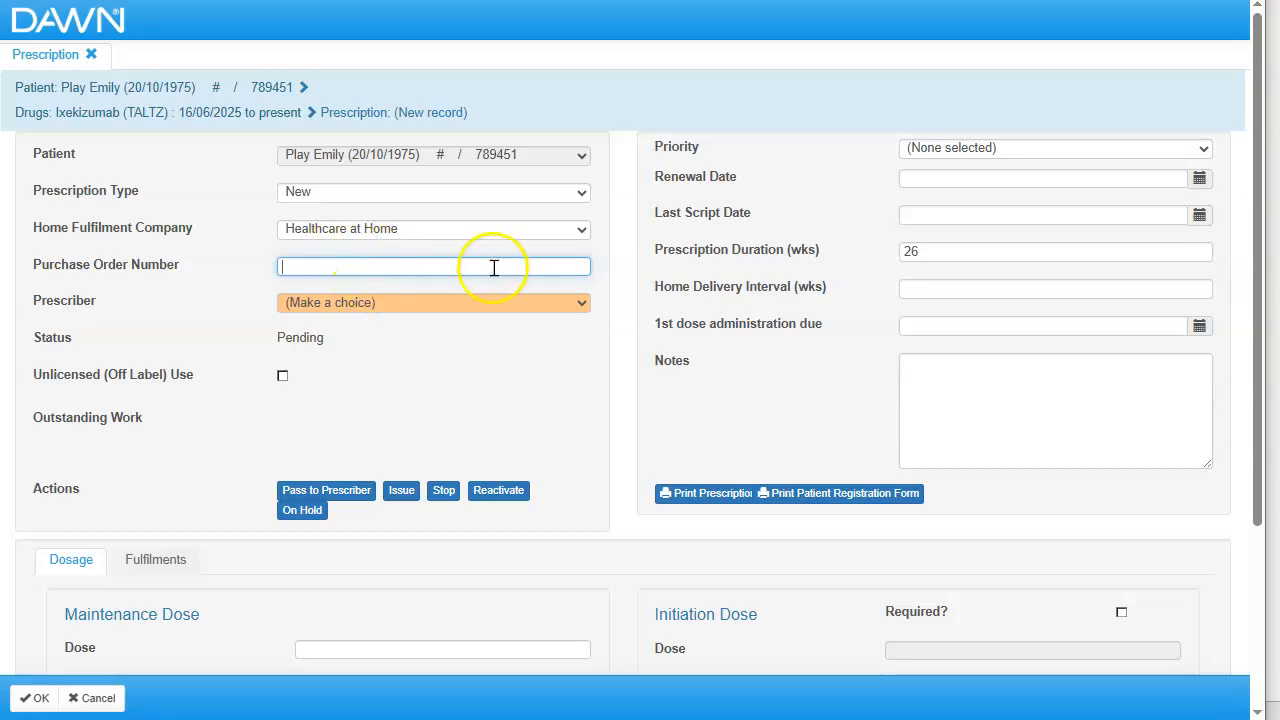
click(545, 303)
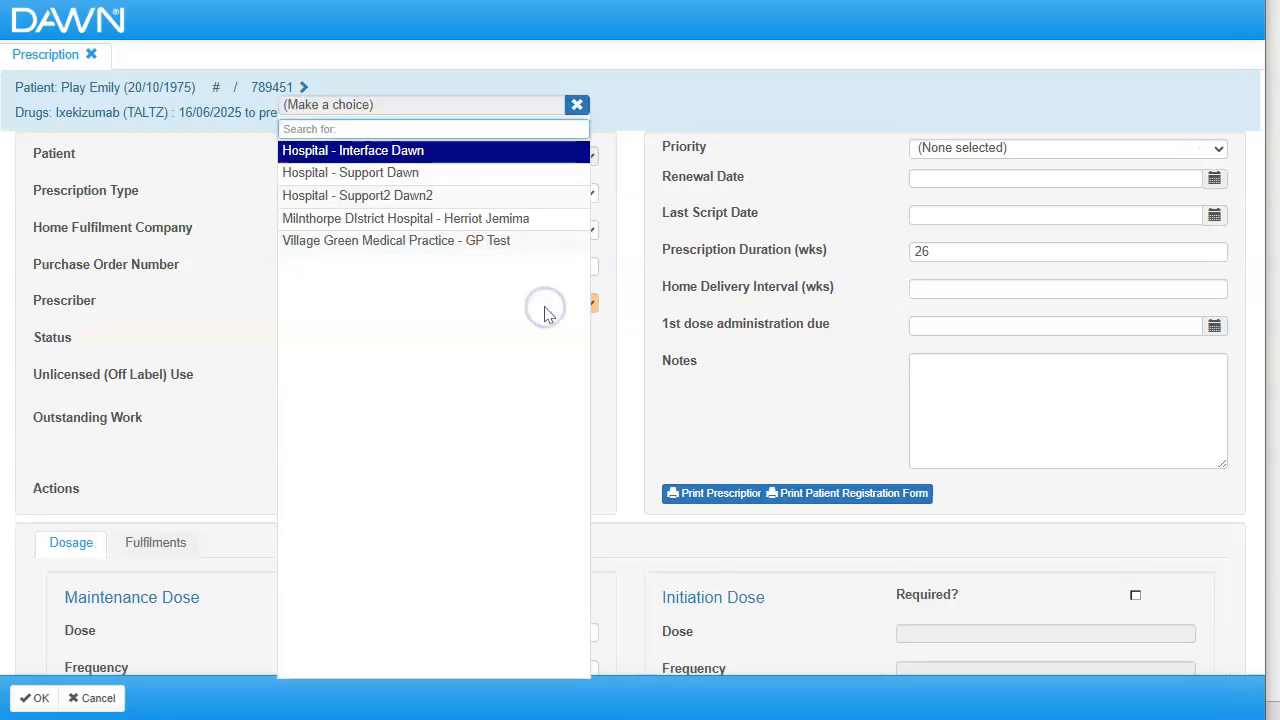
click(520, 219)
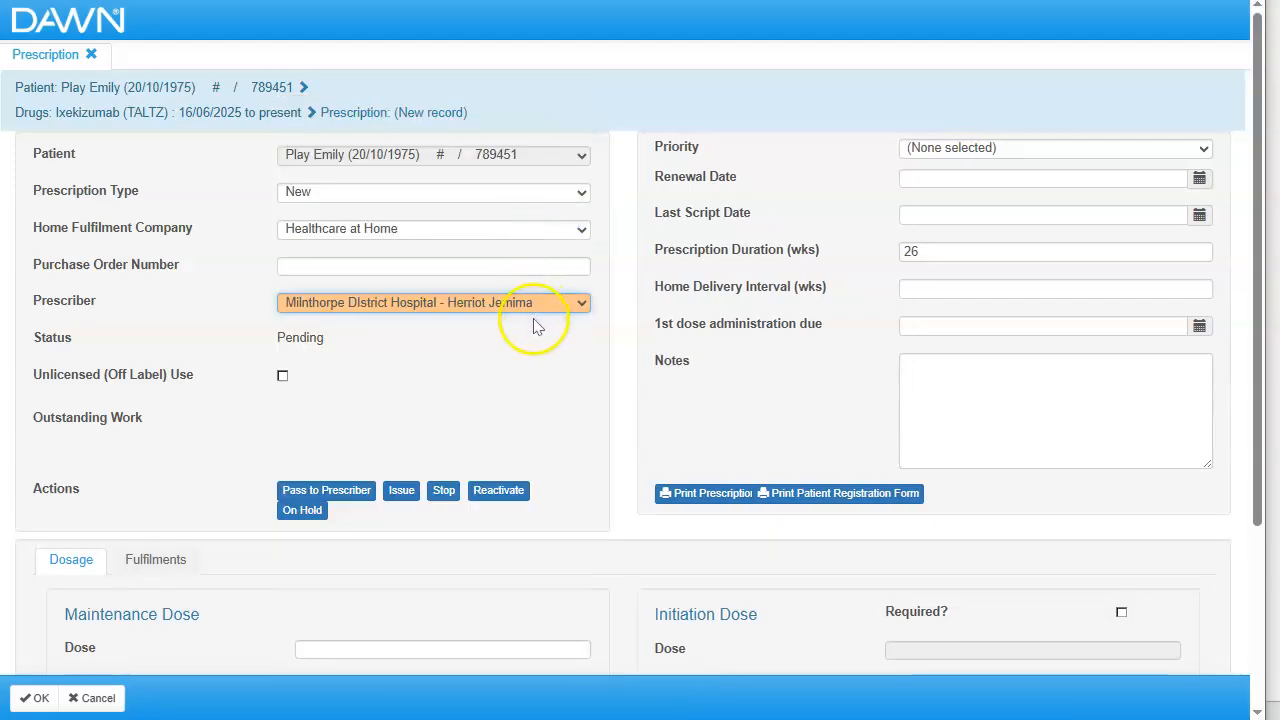
click(965, 147)
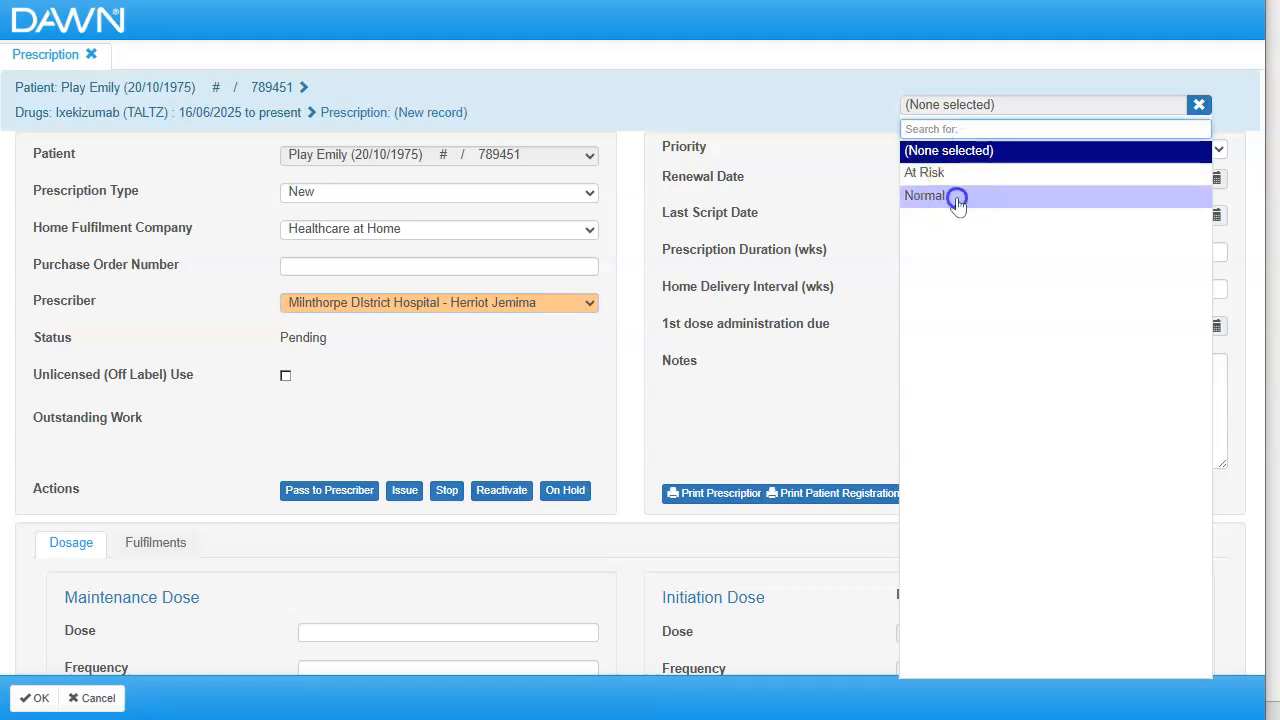
click(958, 197)
click(964, 176)
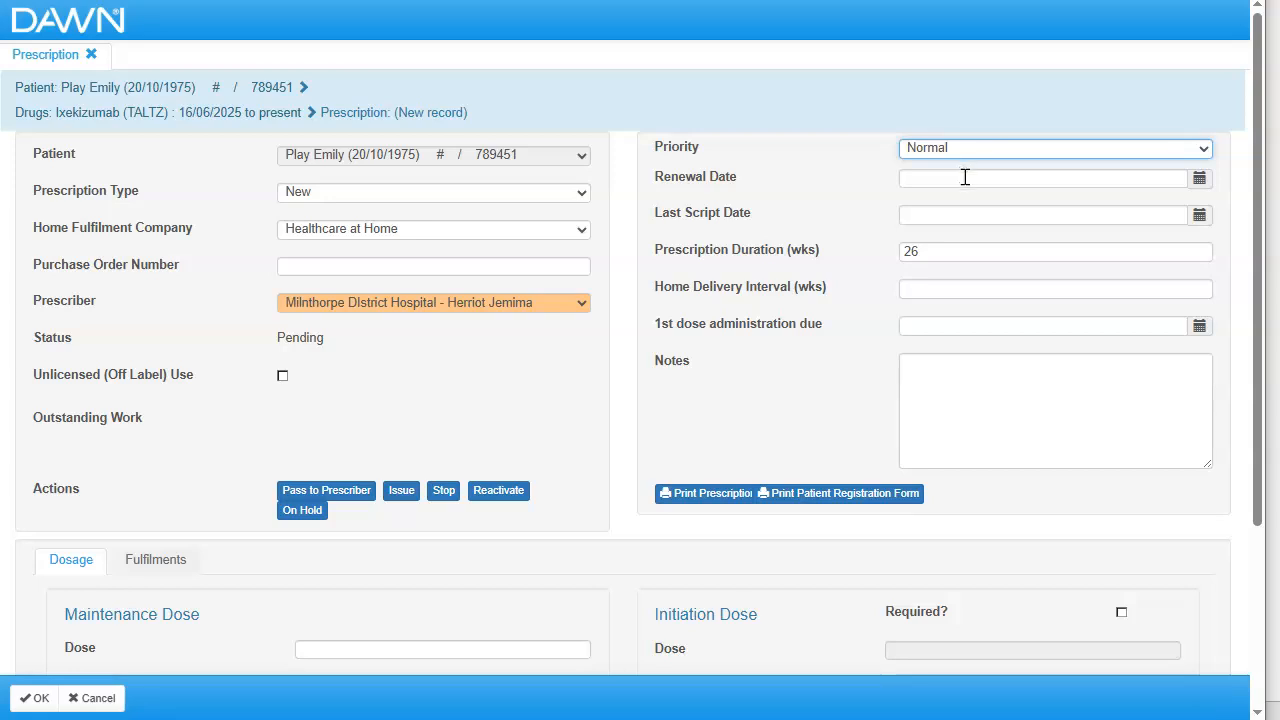
click(742, 320)
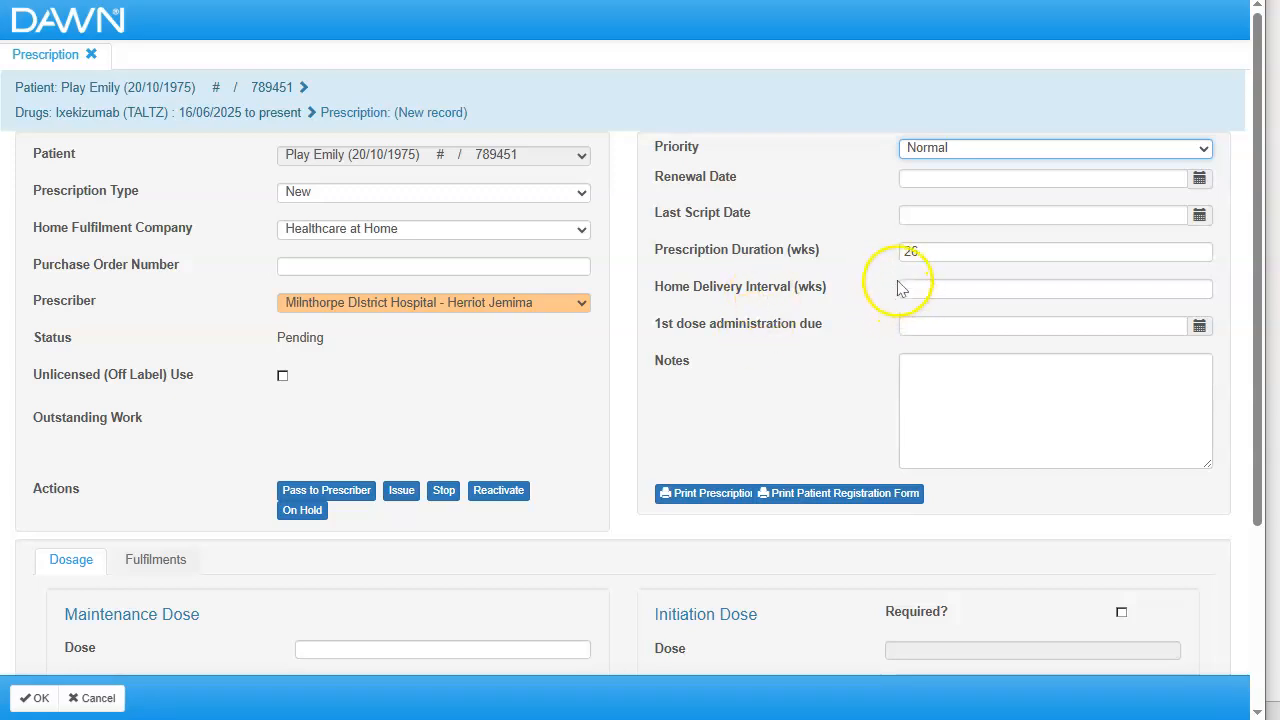
- Set the prescription duration to 24 weeks and the home delivery interval to 12 weeks
click(937, 251)
text(24)
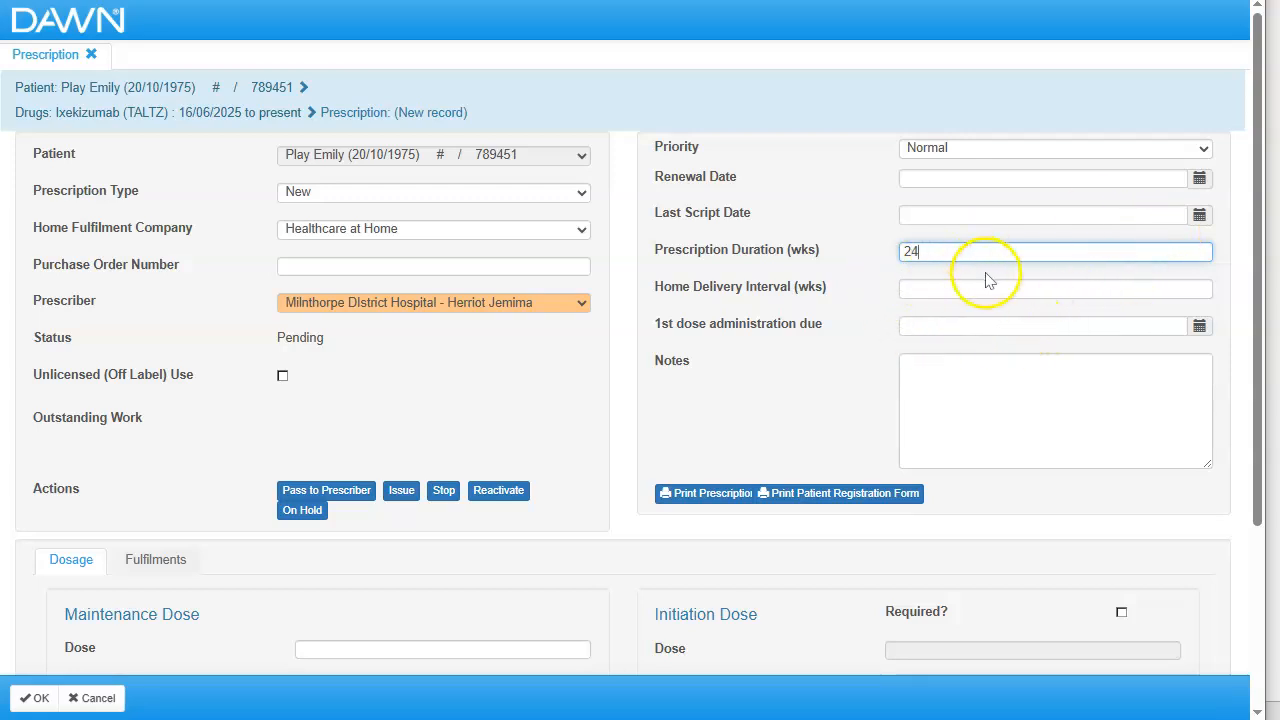
click(949, 290)
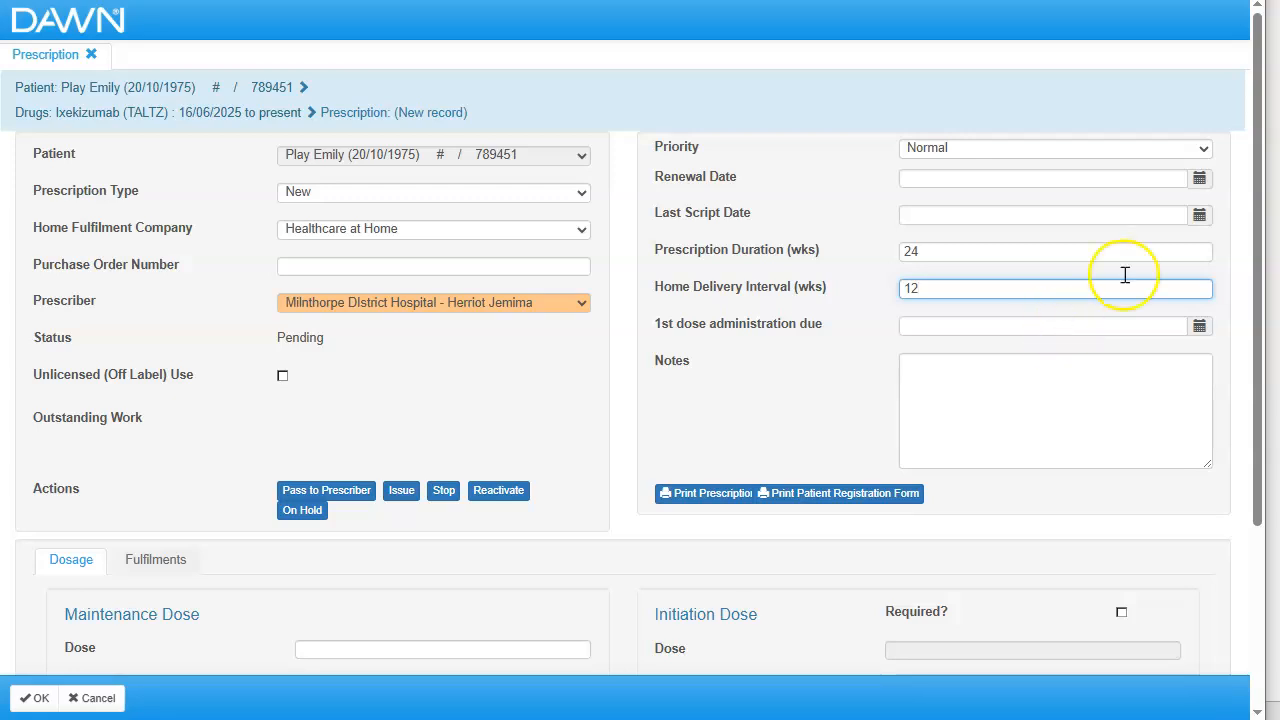
- Populate the prescription's dosage from the patient drug record and save the new prescription
drag(1256, 140, 1237, 328)
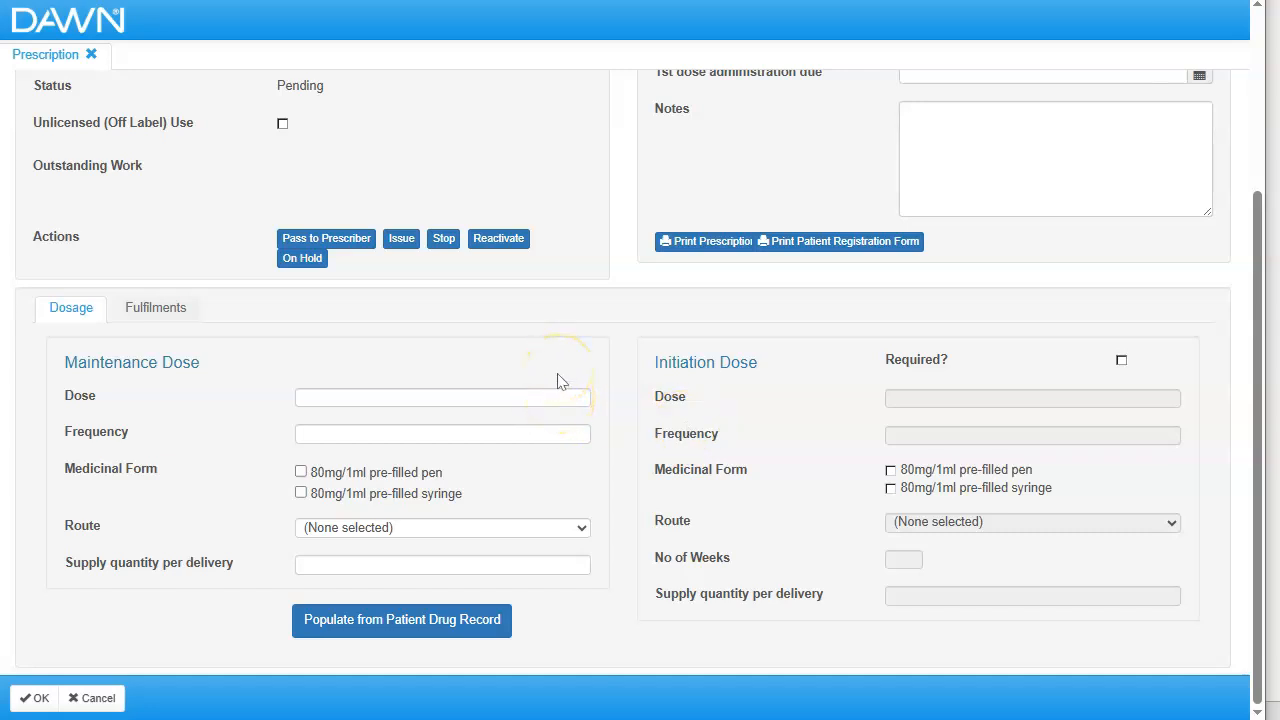
click(440, 622)
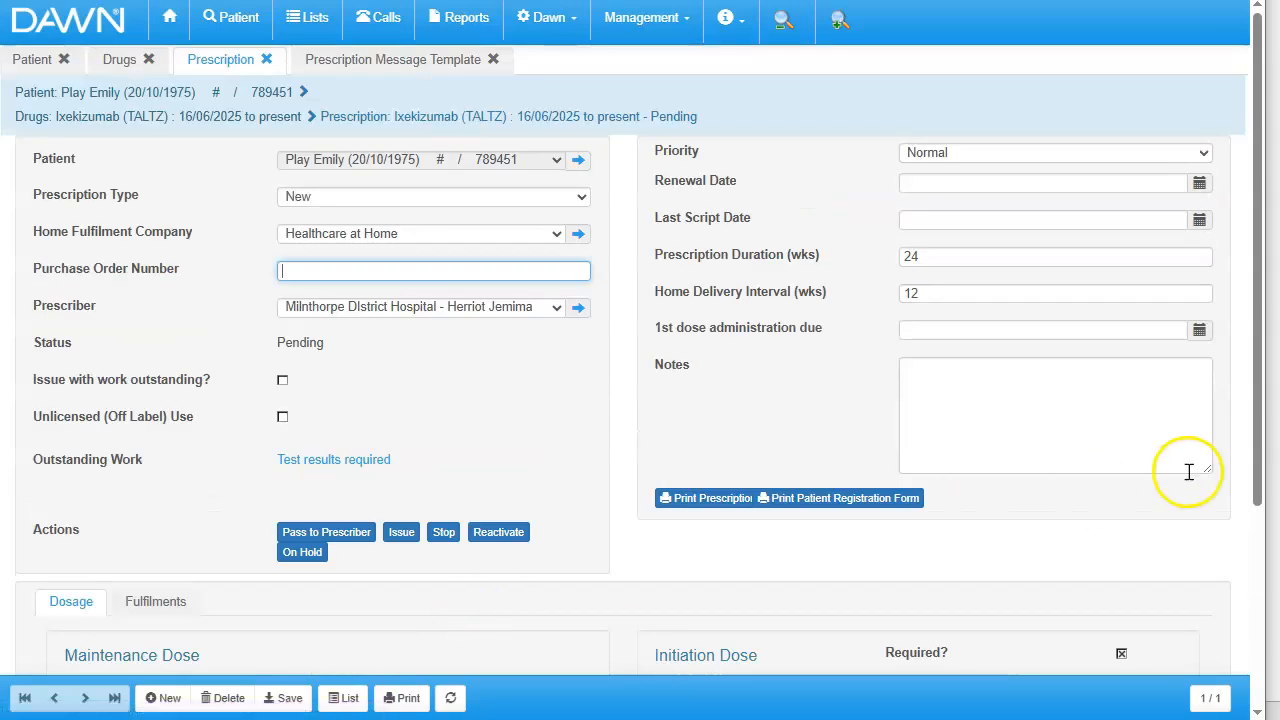
drag(1266, 409, 1266, 357)
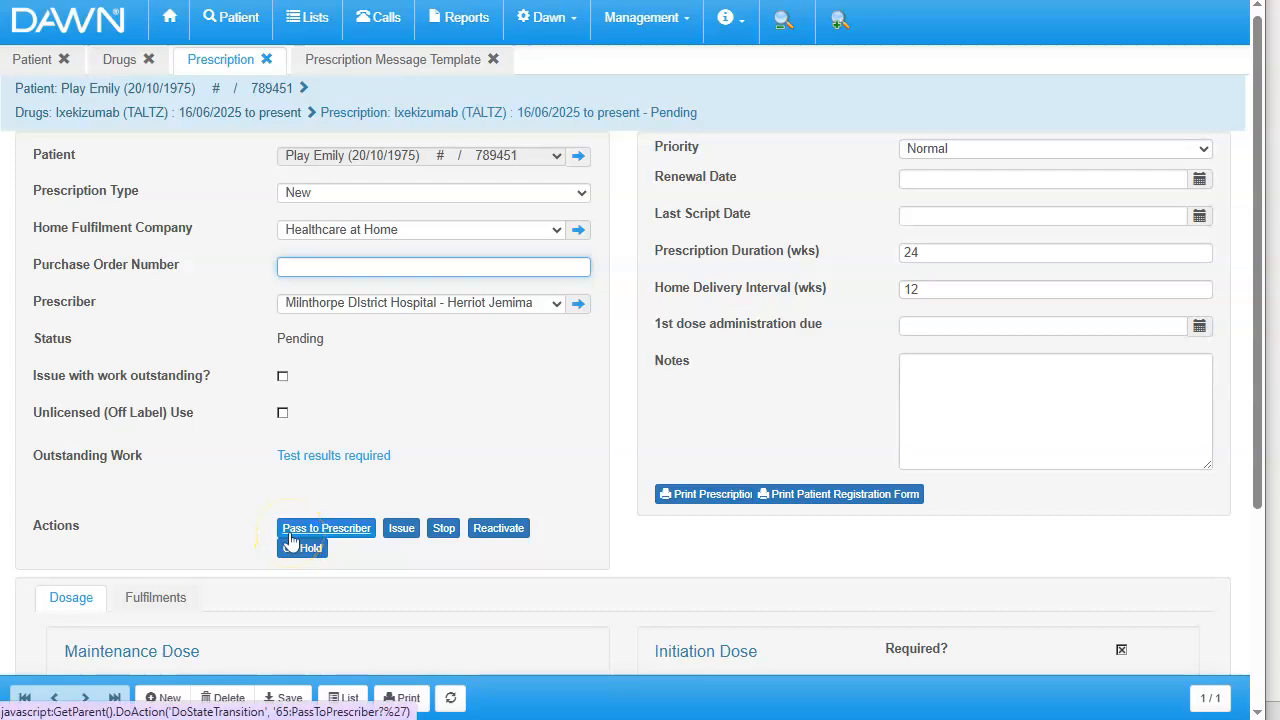
- Follow the prescription's outstanding test results requirement to the patient's results, and return to the prescription to recheck its outstanding work
click(416, 528)
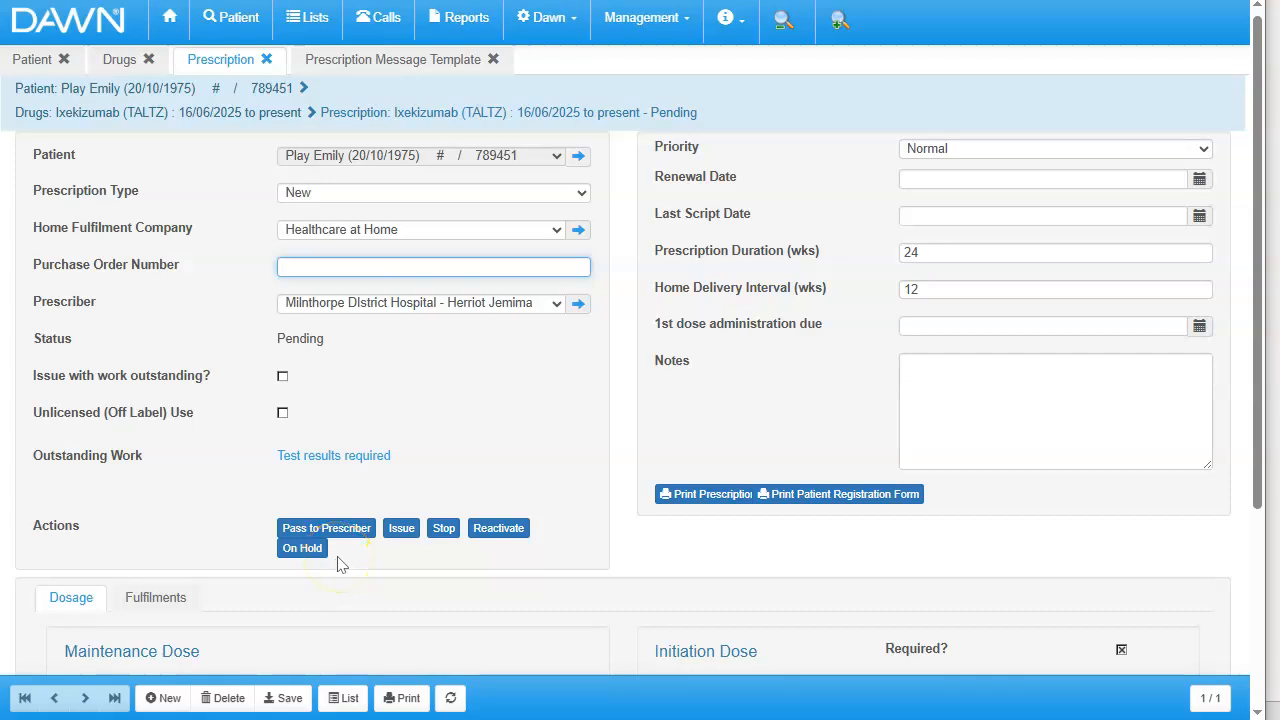
click(633, 603)
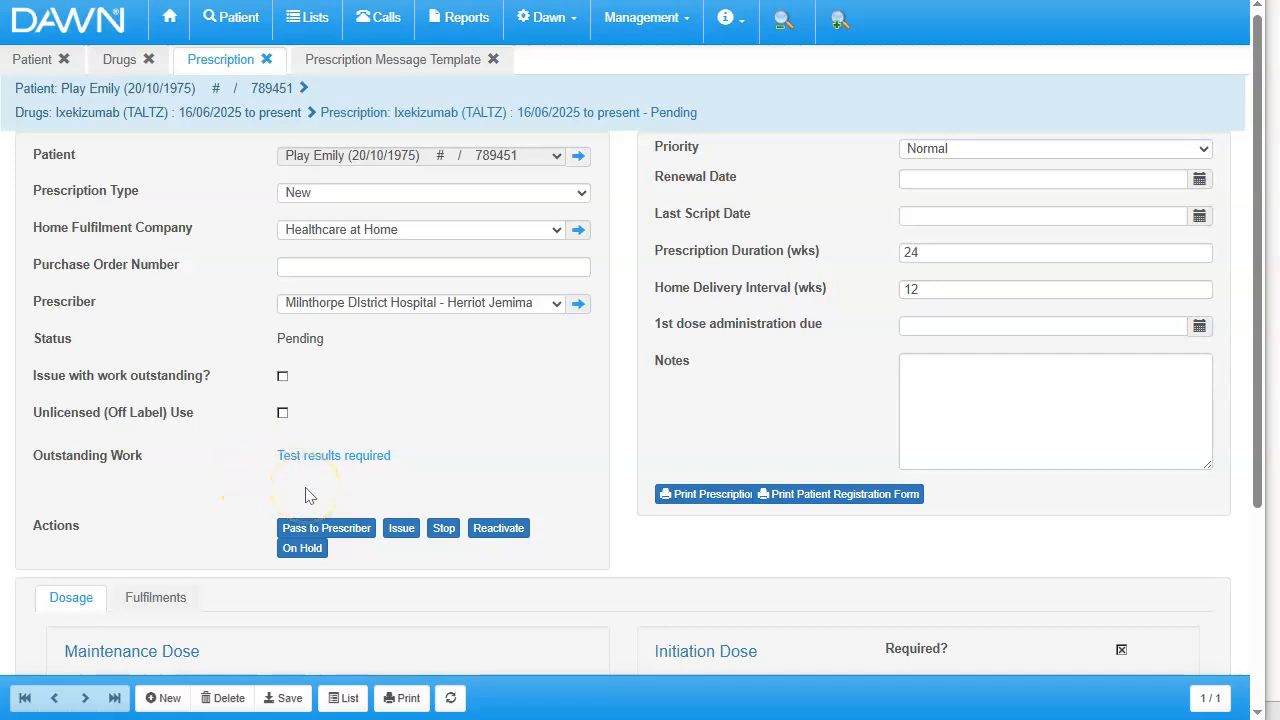
click(323, 456)
click(345, 466)
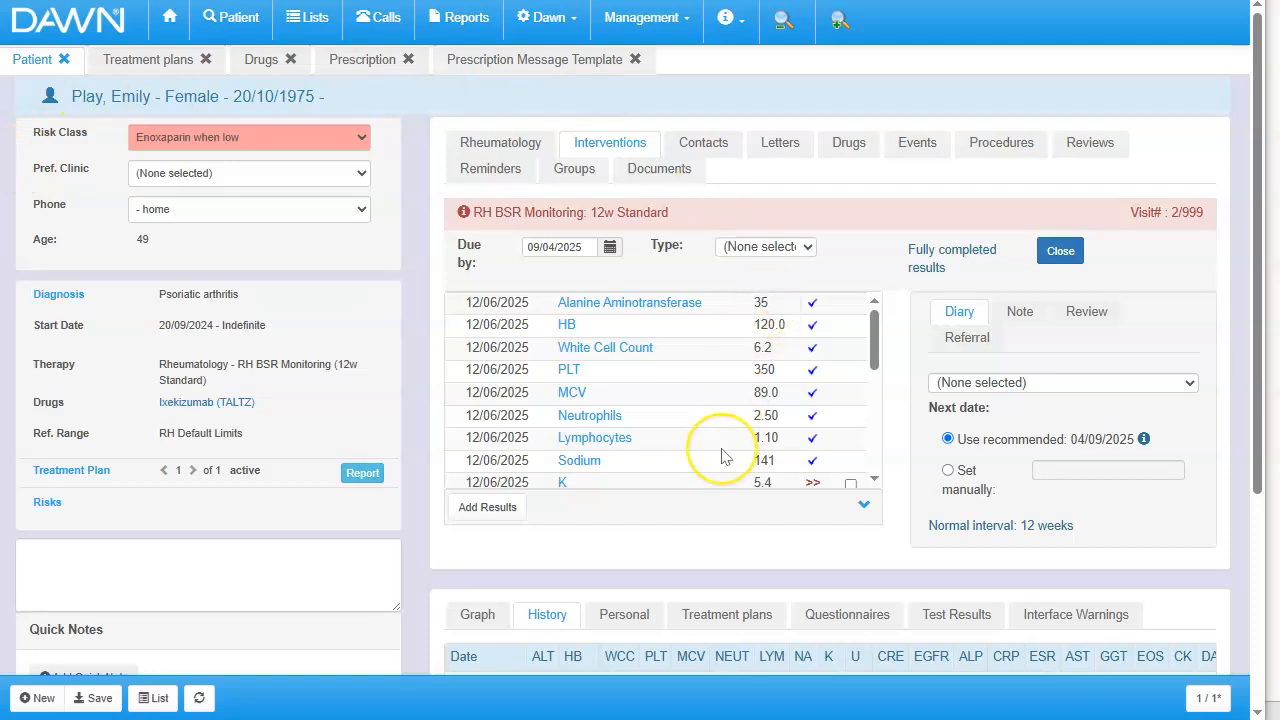
click(362, 59)
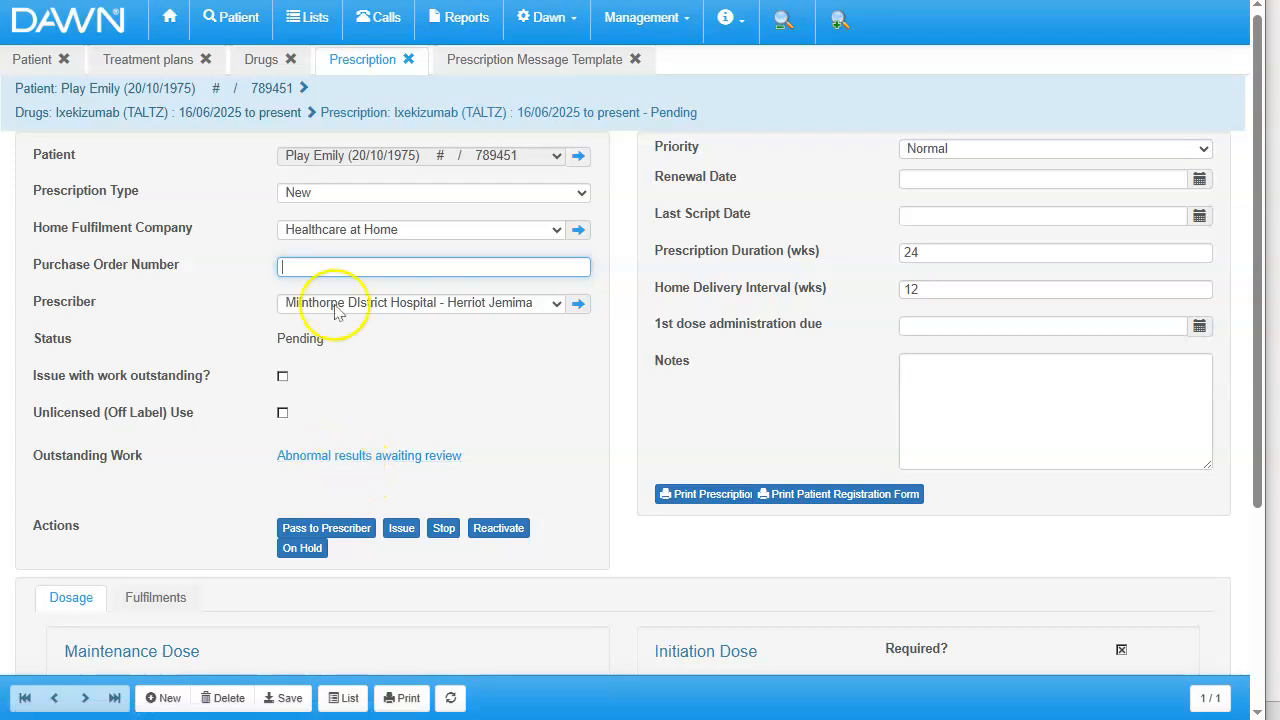
- Mark the patient's abnormal test result warnings as reviewed and return to the prescription
click(33, 64)
click(34, 68)
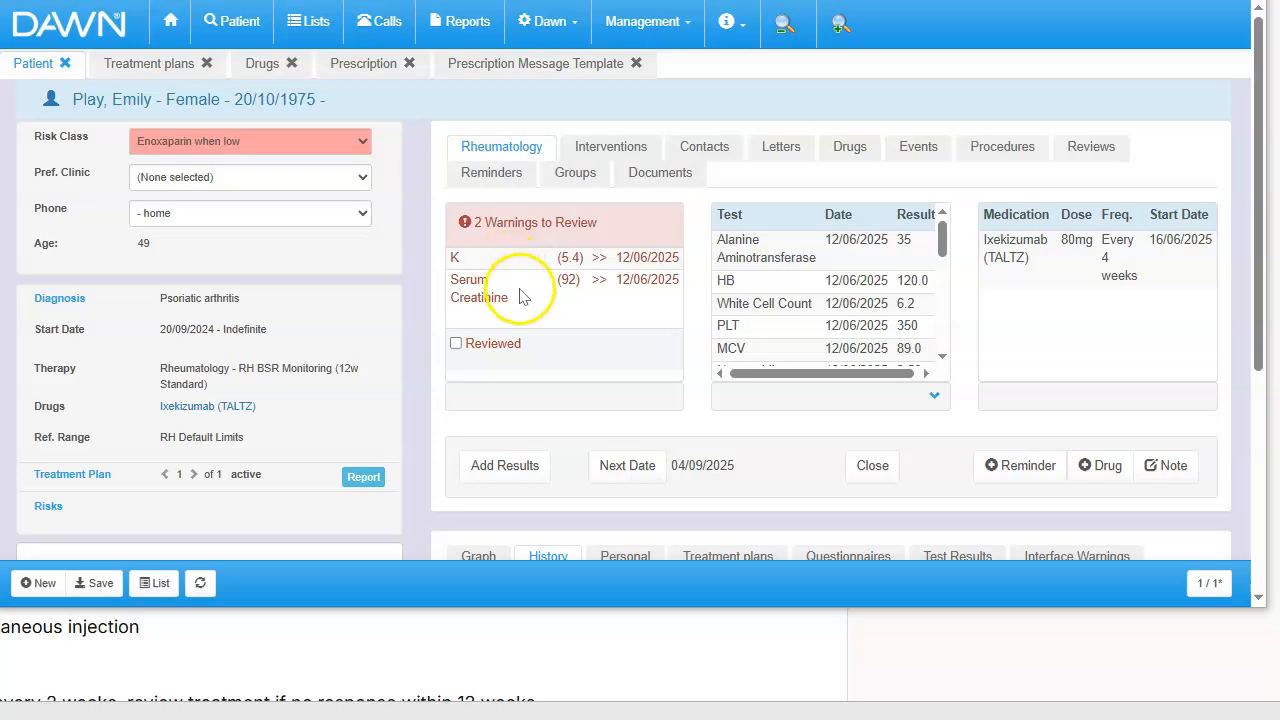
click(457, 344)
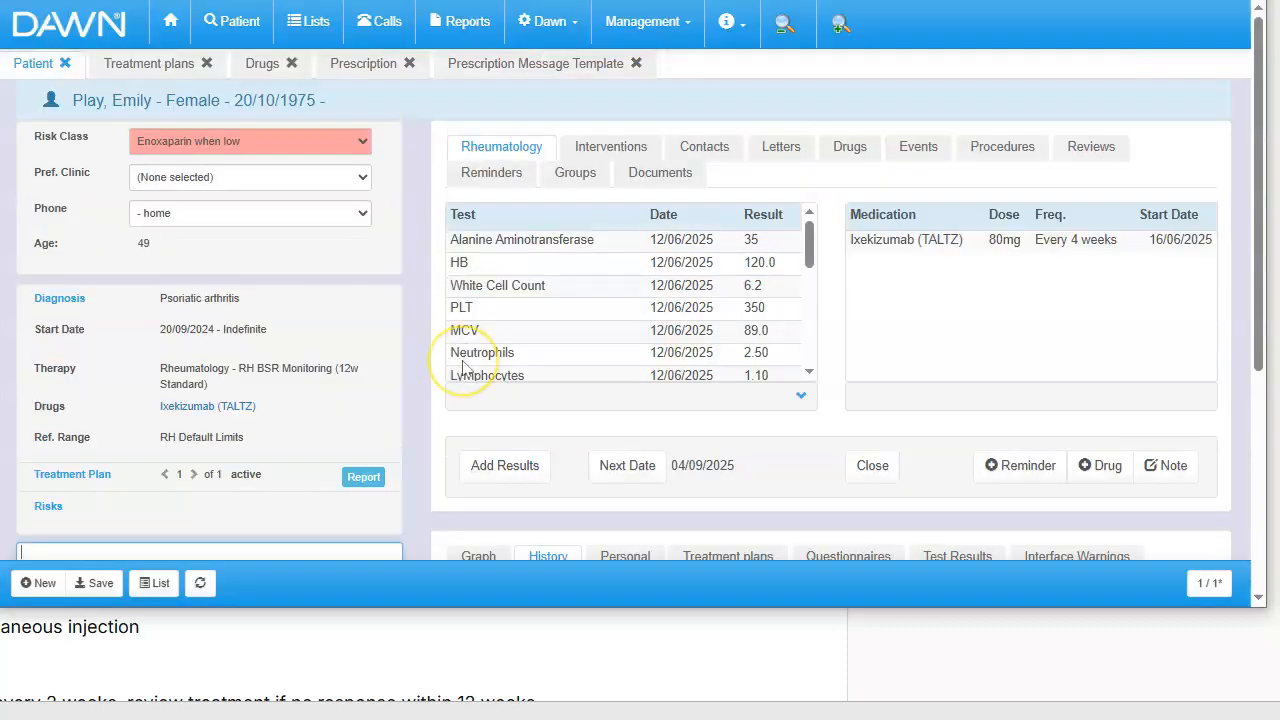
click(363, 68)
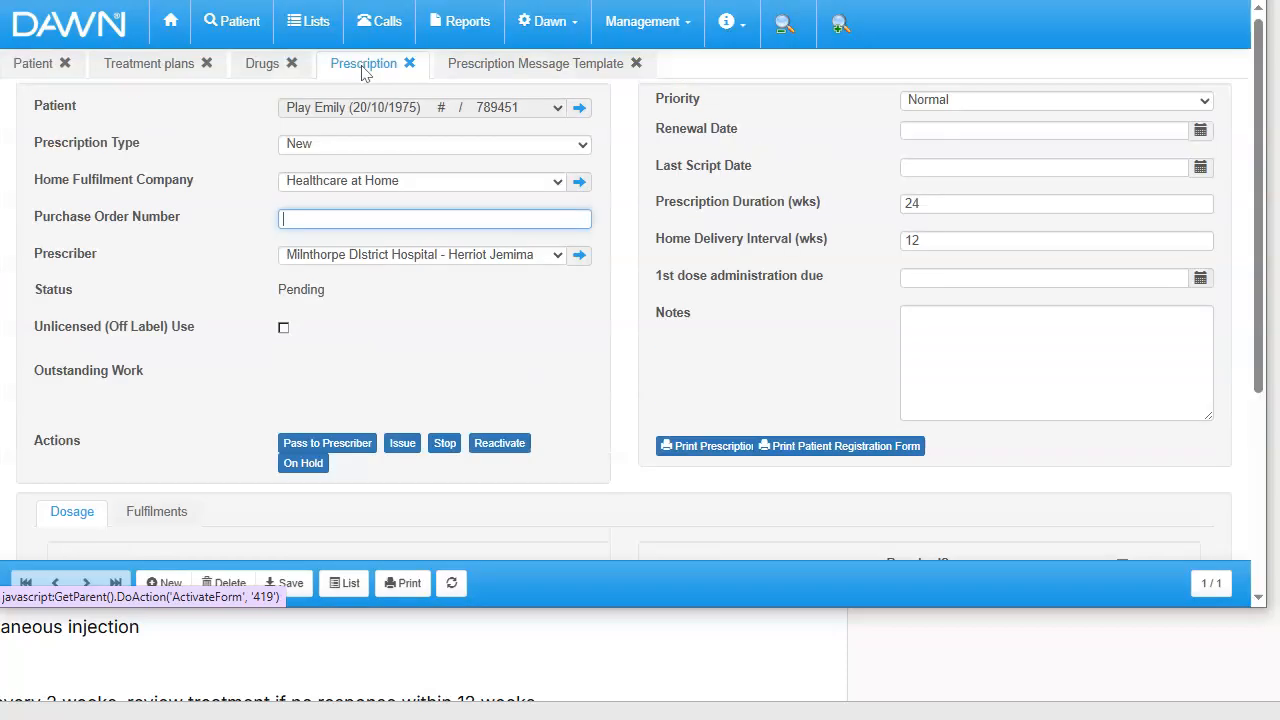
click(330, 378)
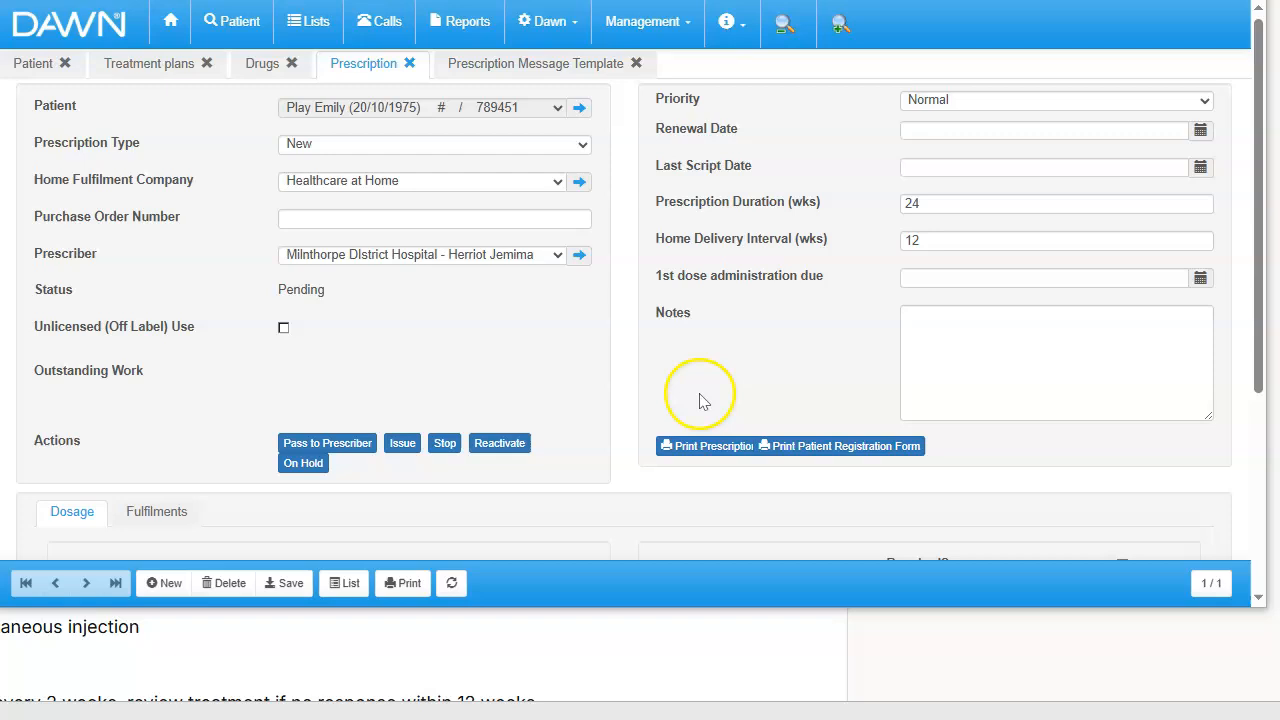
- Preview the TALTZ homecare prescription without printing it and examine its patient, induction dose, maintenance treatment, delivery and signature sections
click(686, 450)
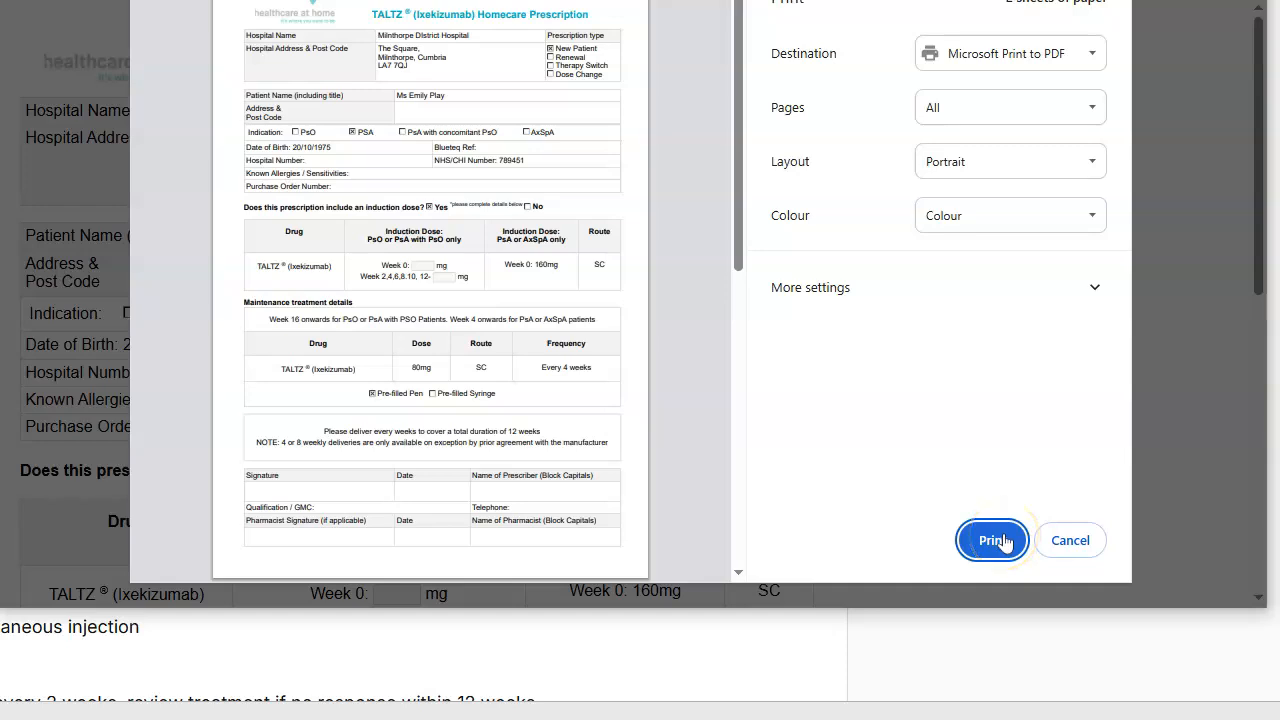
click(1063, 542)
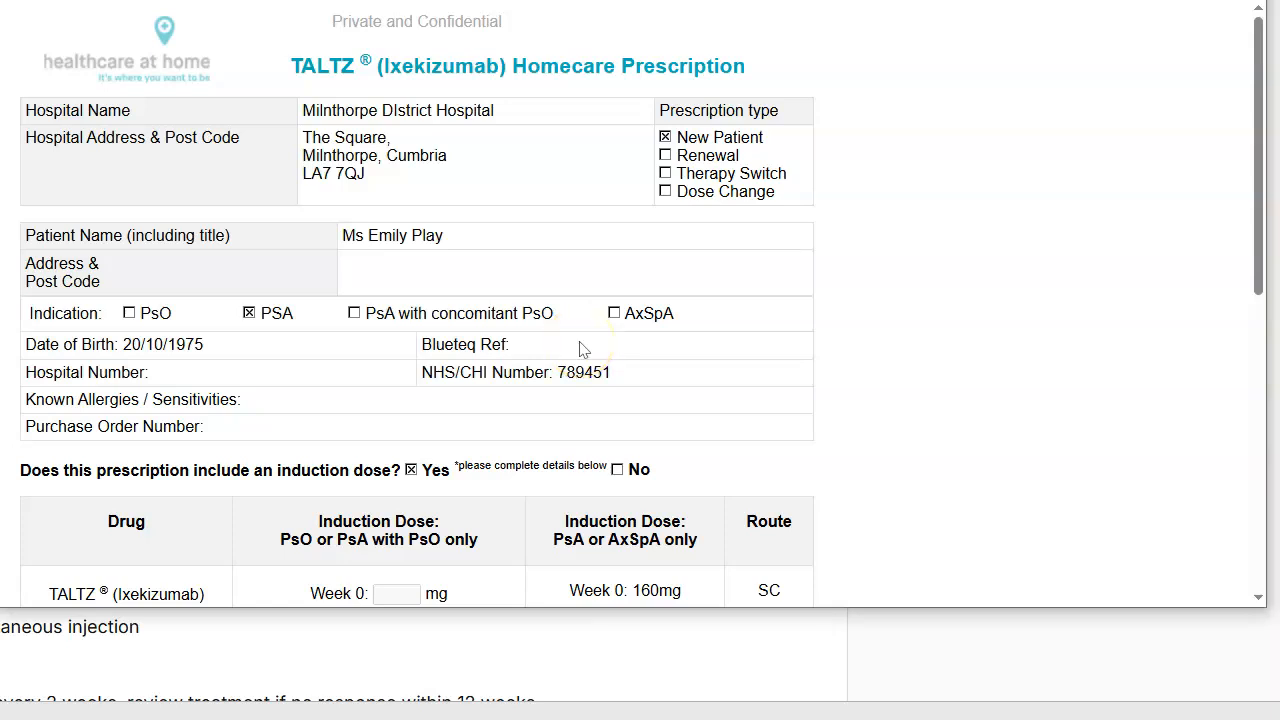
drag(1256, 196, 1259, 378)
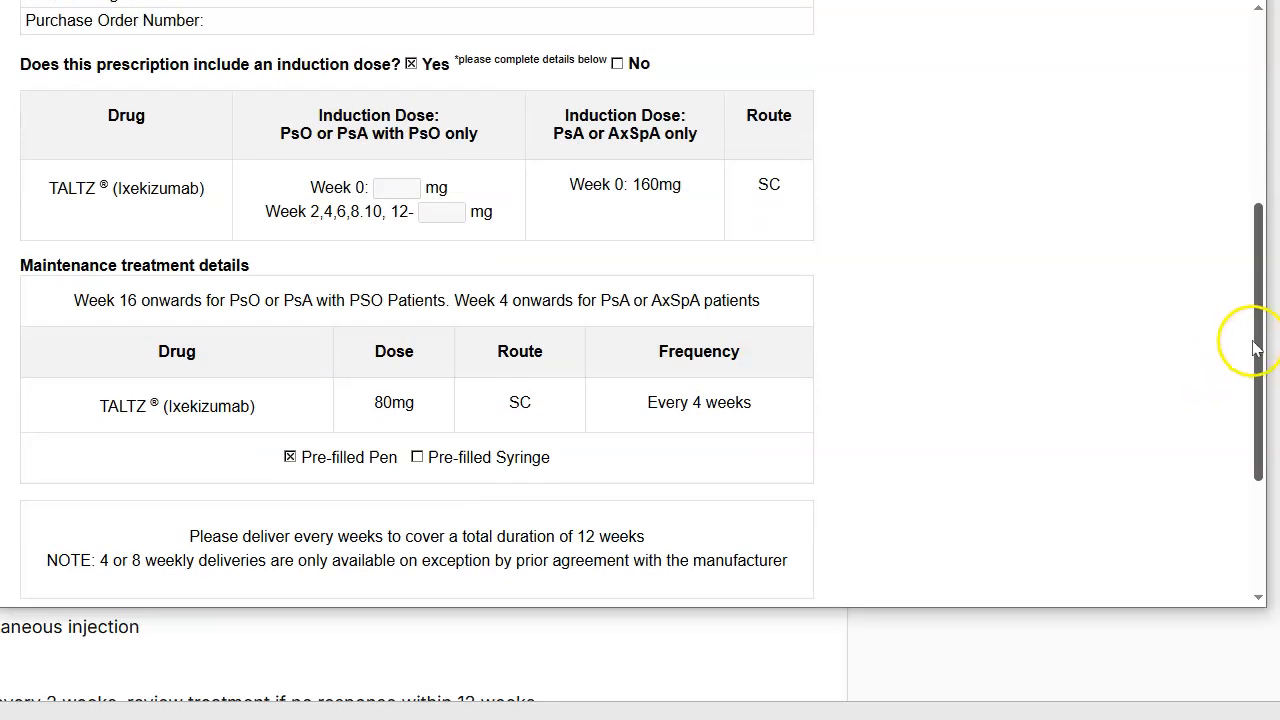
scroll(1257, 388, down, 2)
scroll(1257, 395, down, 1)
scroll(1257, 400, up, 1)
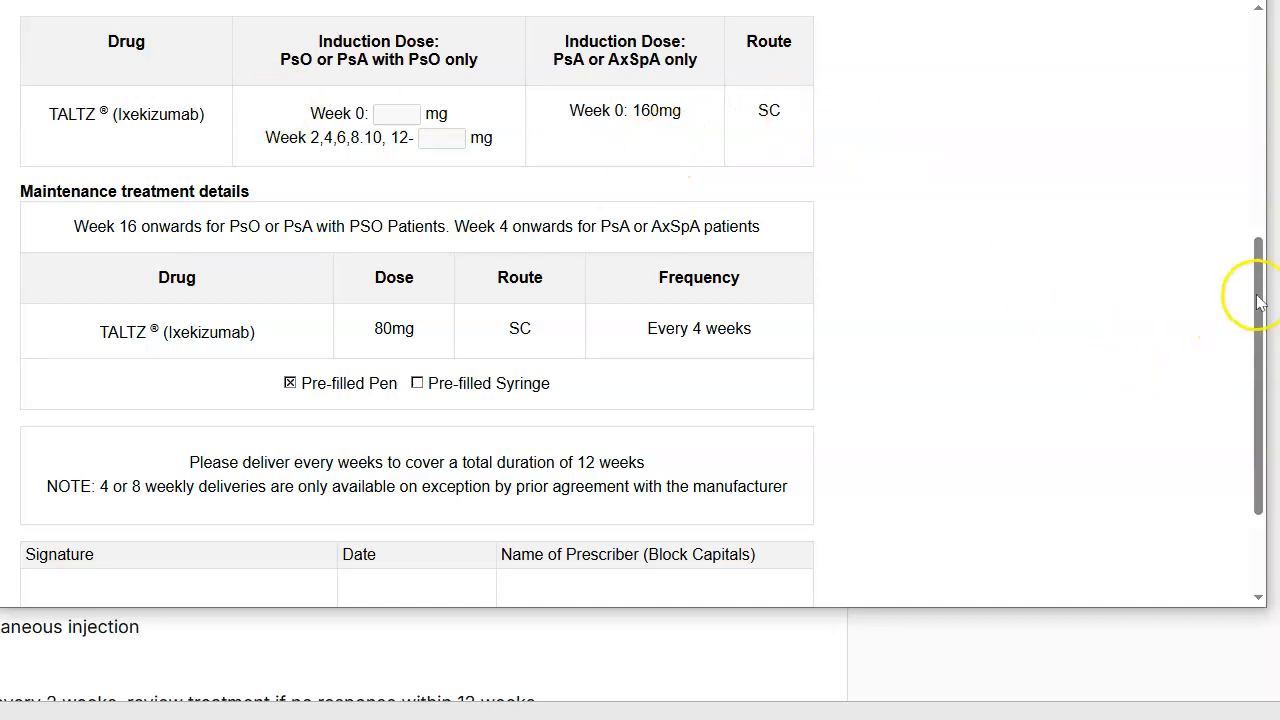
scroll(1252, 335, down, 2)
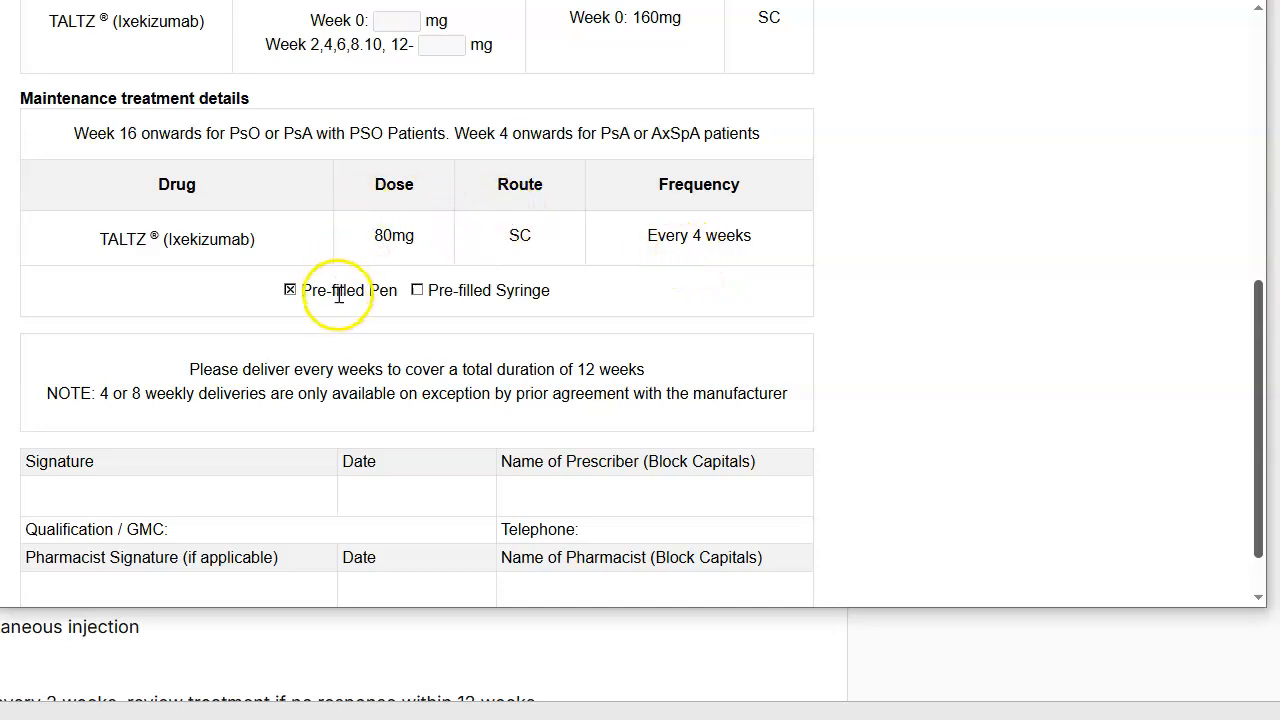
click(1253, 302)
mouse_move(1253, 302)
mouse_down()
mouse_move(1257, 349)
mouse_move(1262, 316)
mouse_up()
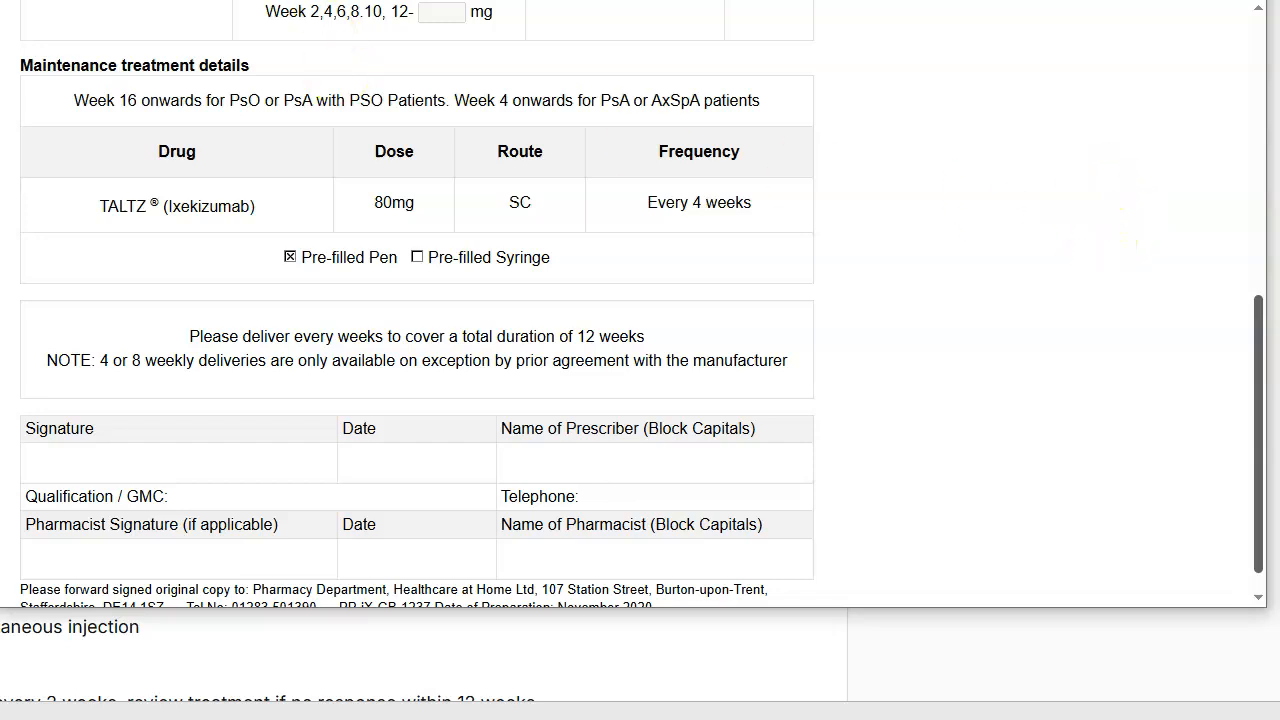
click(516, 2)
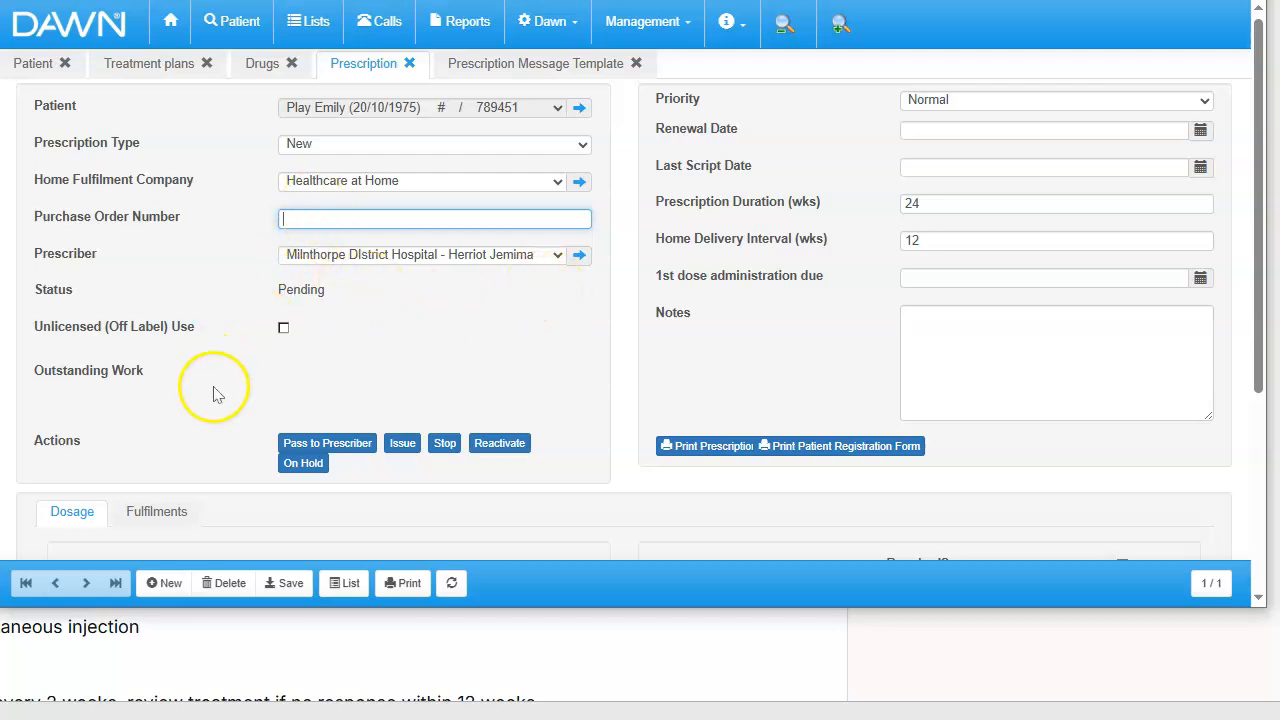
- Pass the prepared Ixekizumab (TALTZ) prescription to the prescriber
click(307, 452)
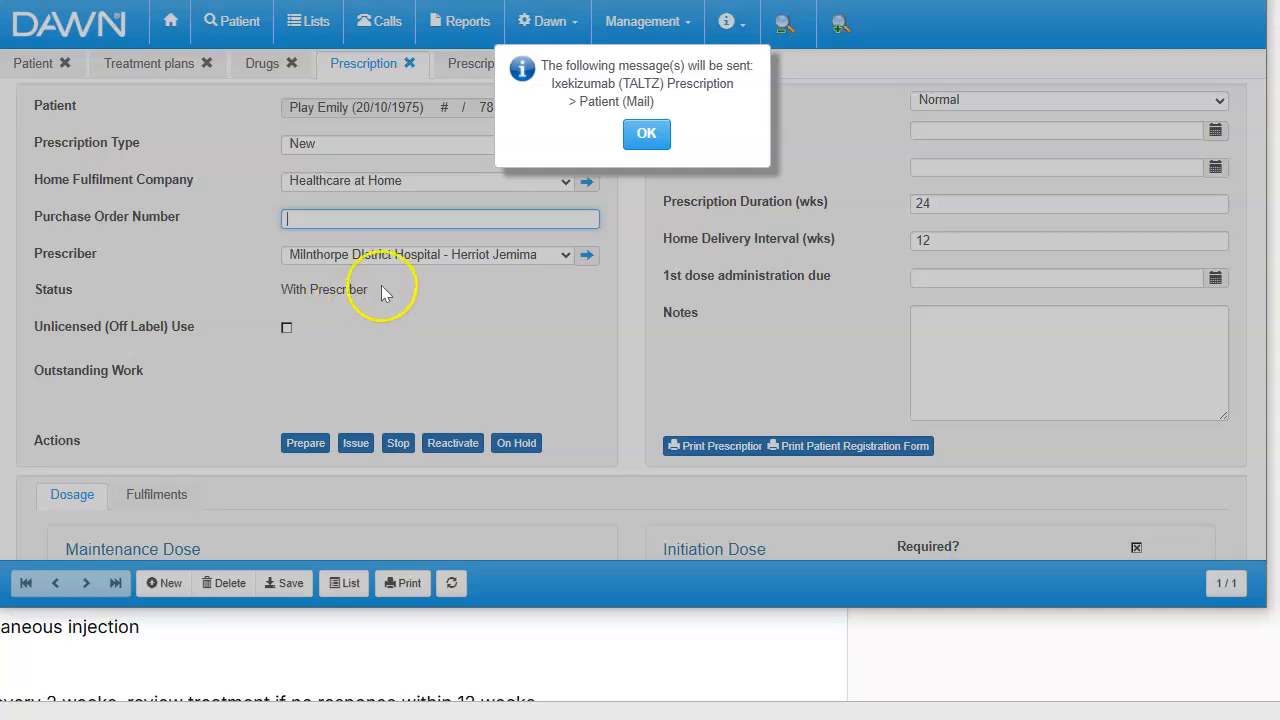
- Acknowledge the Ixekizumab (TALTZ) prescription message to be sent to the patient by mail
click(655, 140)
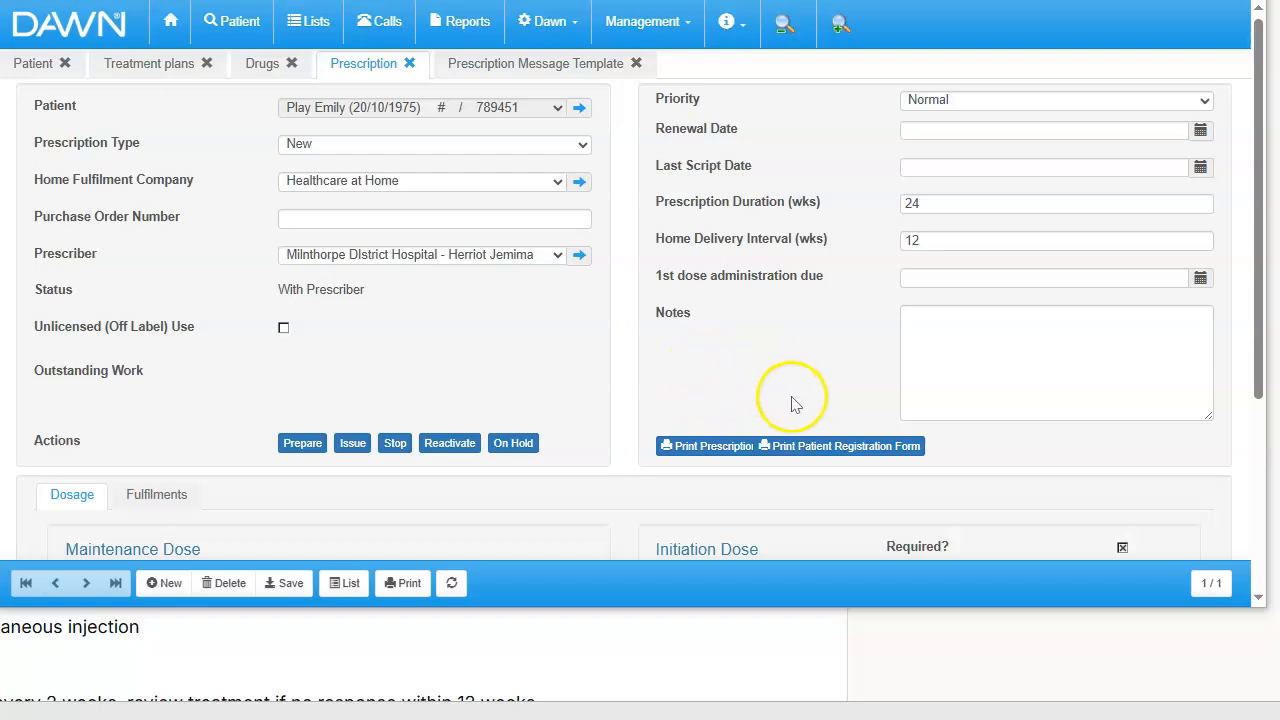
- Preview the TALTZ patient registration form without printing it, examine its patient details and service requirements, and return to the prescription
click(818, 450)
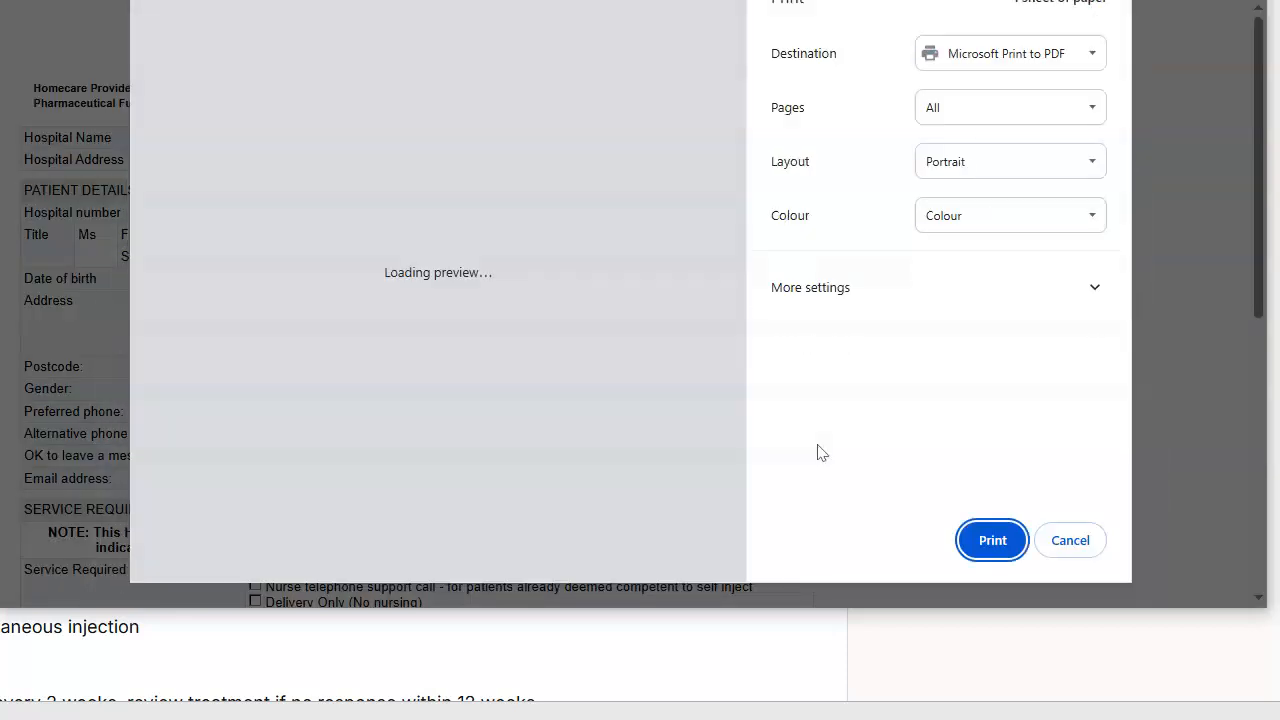
click(1104, 550)
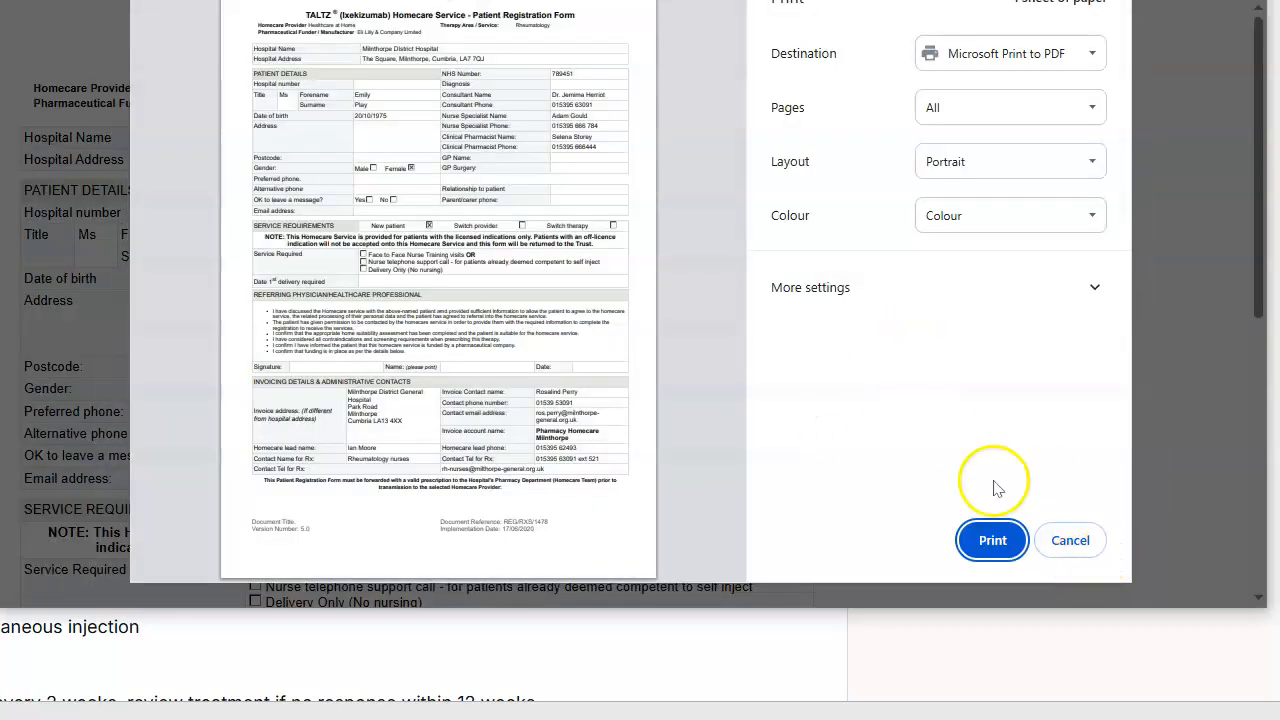
click(1062, 542)
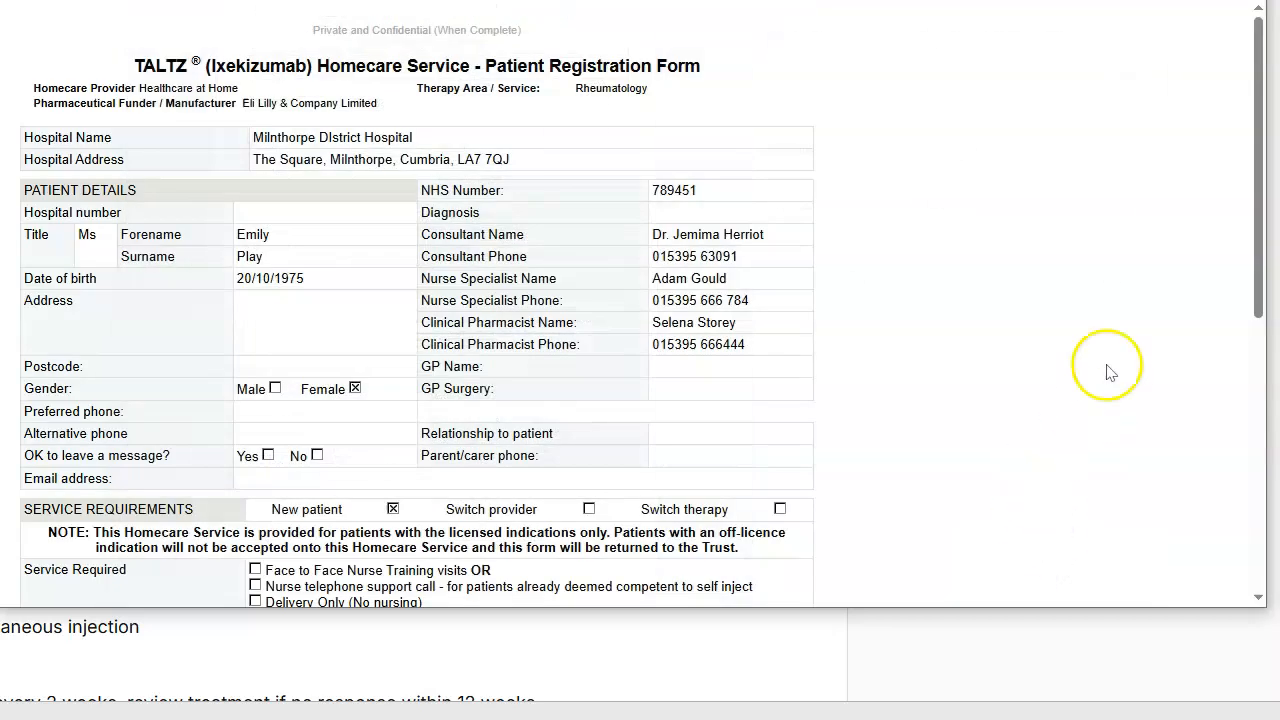
drag(1257, 247, 1270, 220)
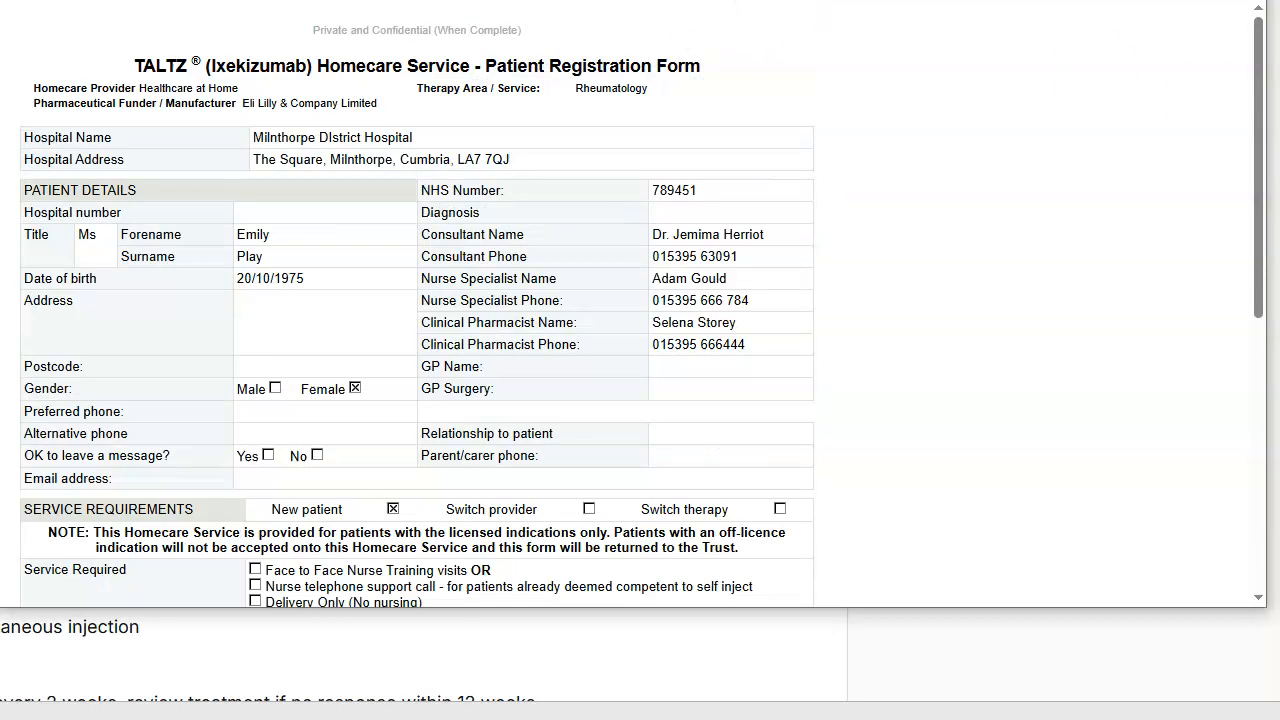
key(ctrl+w)
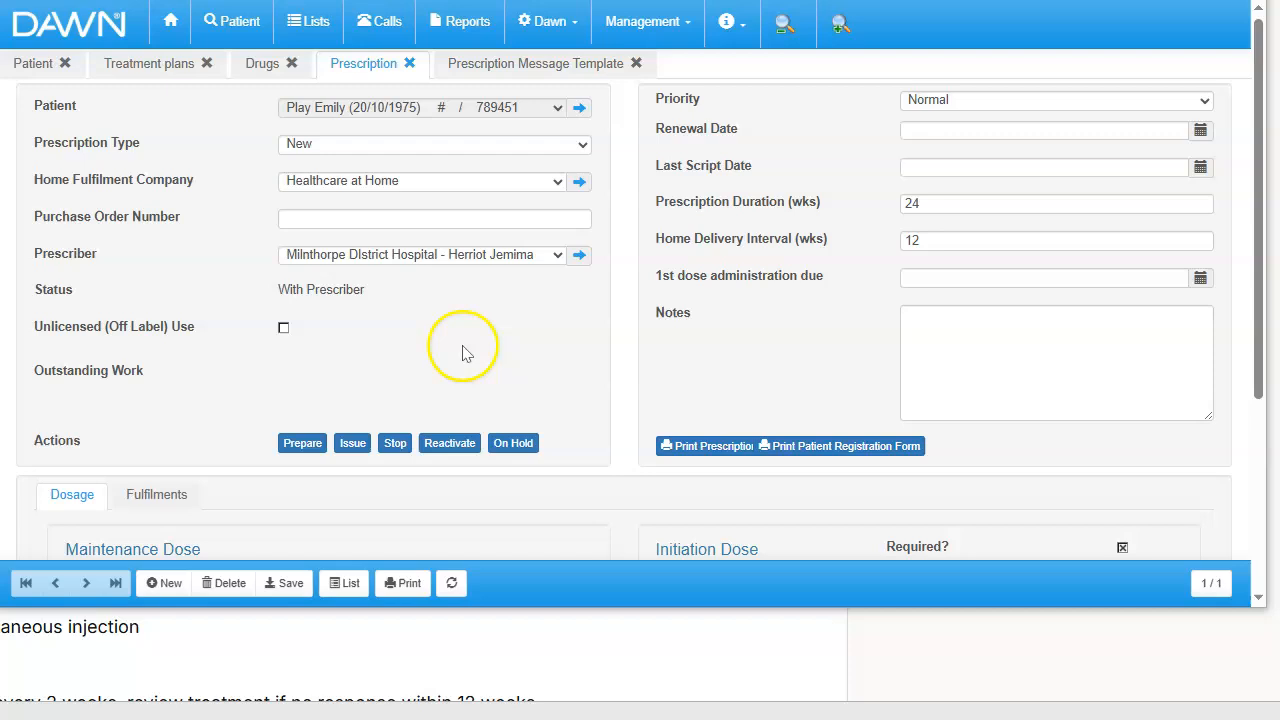